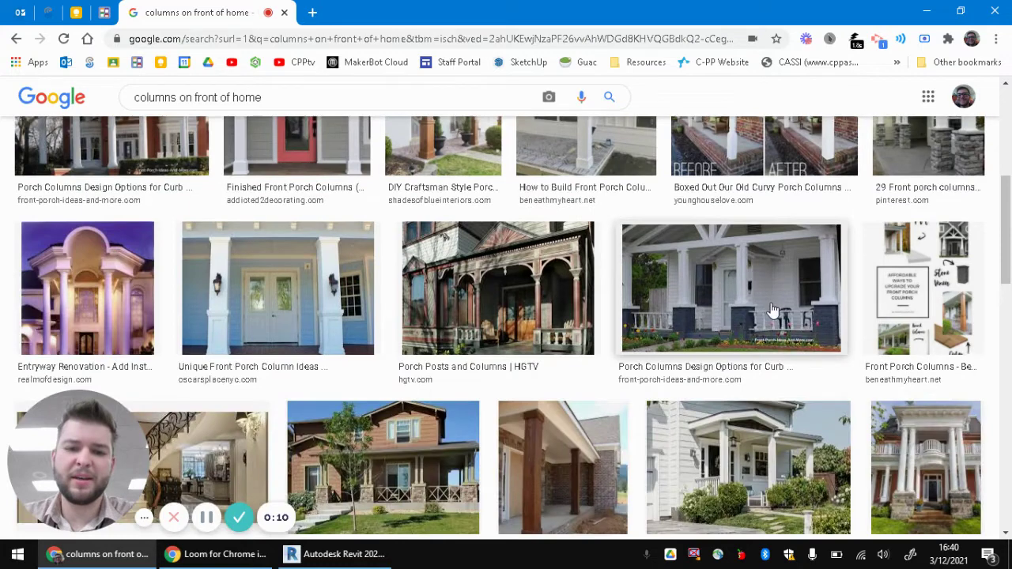
# Browse the image results for columns on the front of a home for porch column styles.
pyautogui.scroll(-2, 767, 332)
pyautogui.scroll(3, 490, 379)
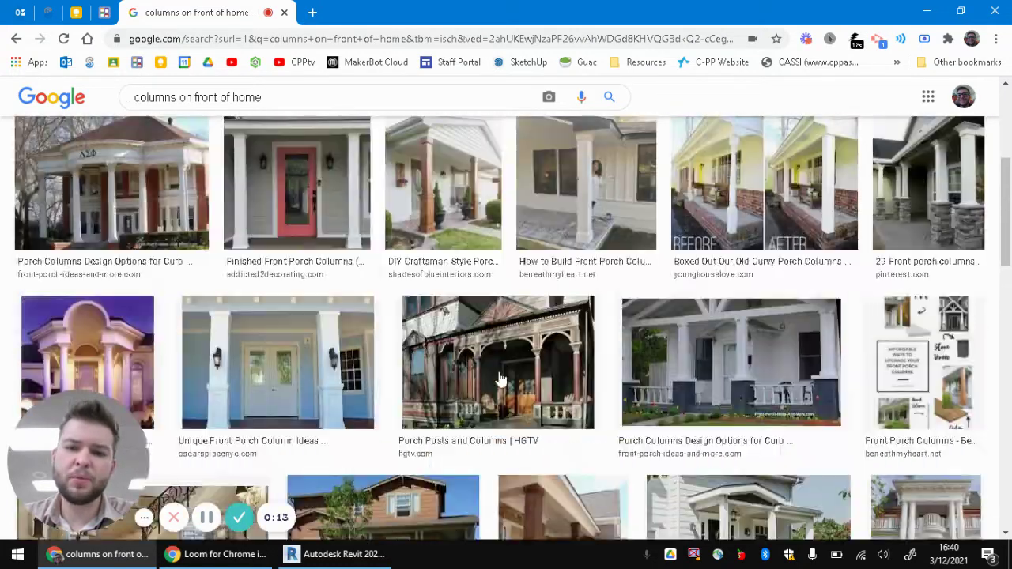
pyautogui.scroll(3, 162, 261)
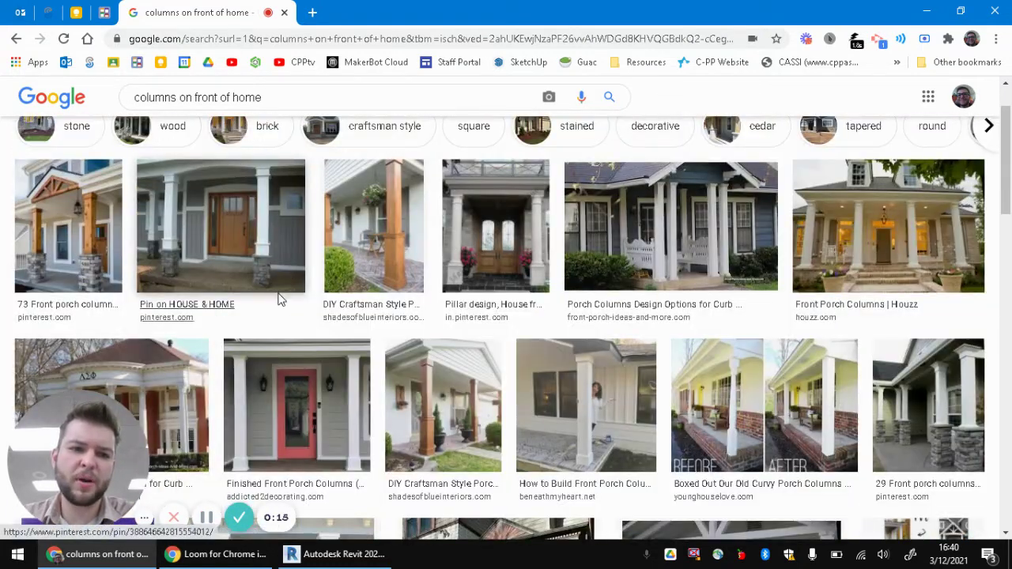
pyautogui.scroll(1, 225, 263)
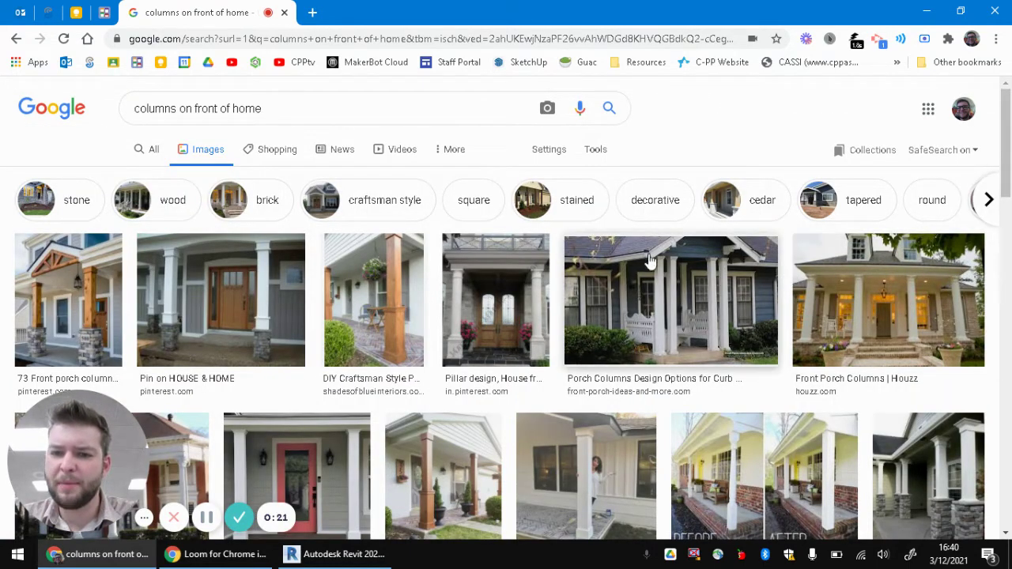
pyautogui.scroll(-2, 748, 328)
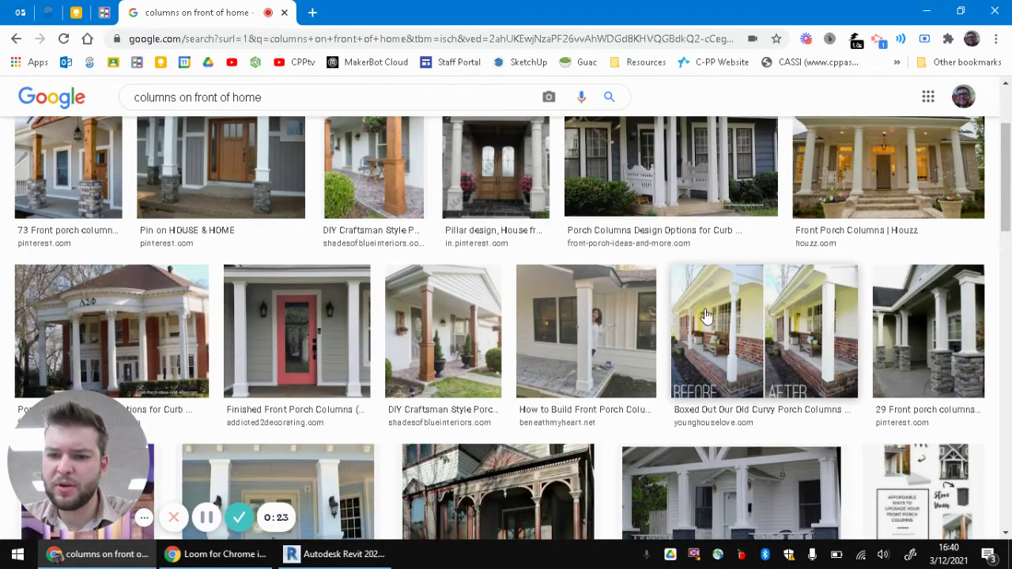
pyautogui.scroll(-2, 795, 373)
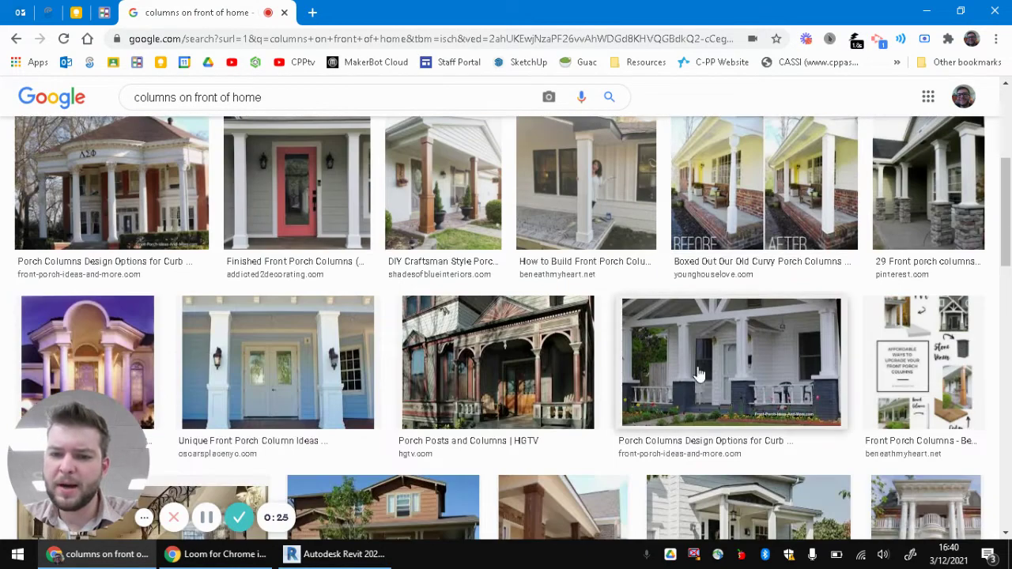
pyautogui.scroll(-3, 696, 332)
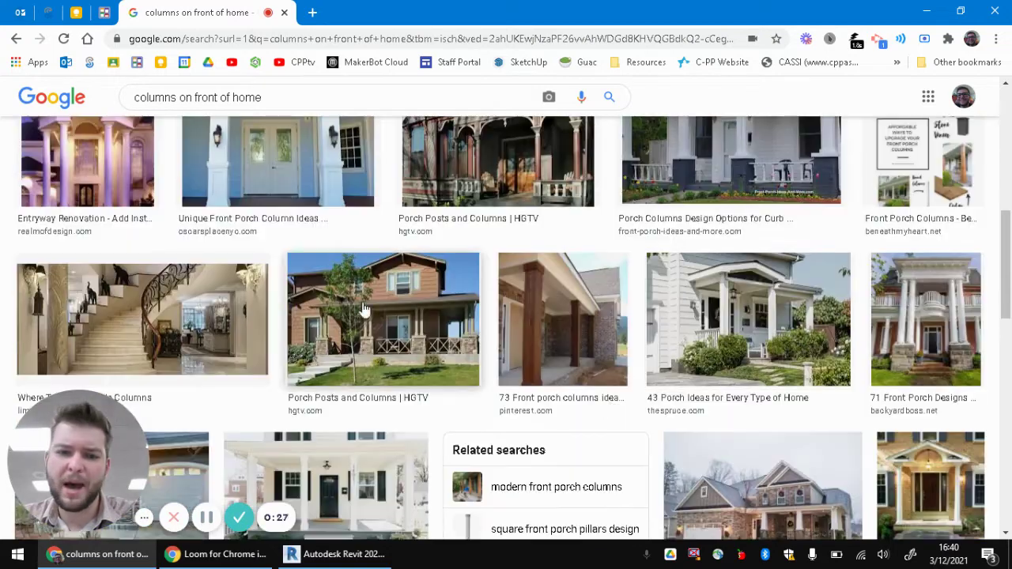
pyautogui.scroll(-1, 326, 435)
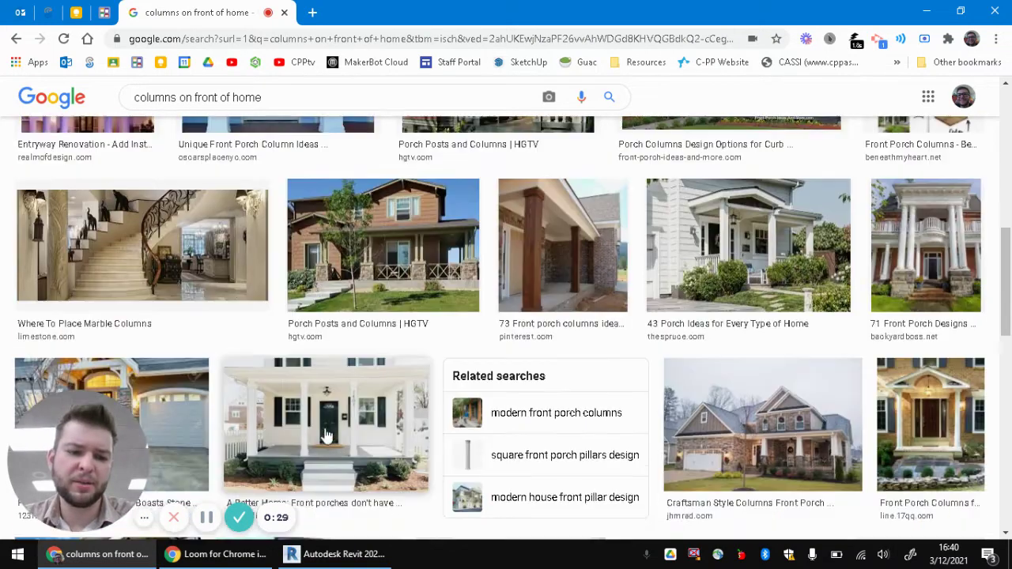
# Switch to Revit and examine the front gable wall and the Level 3 floor slab above the porch columns in 3D.
pyautogui.click(334, 554)
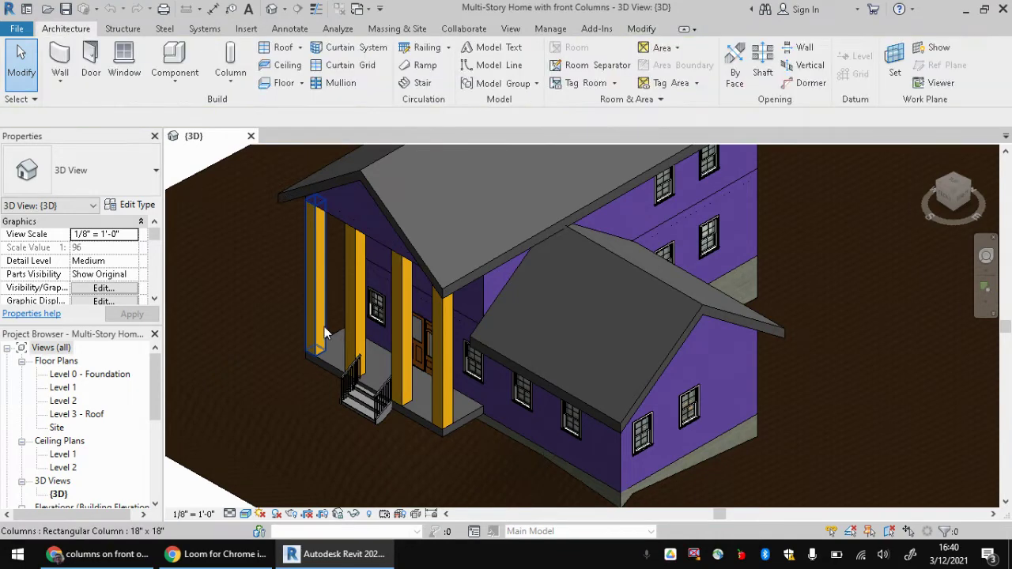
pyautogui.scroll(4, 367, 231)
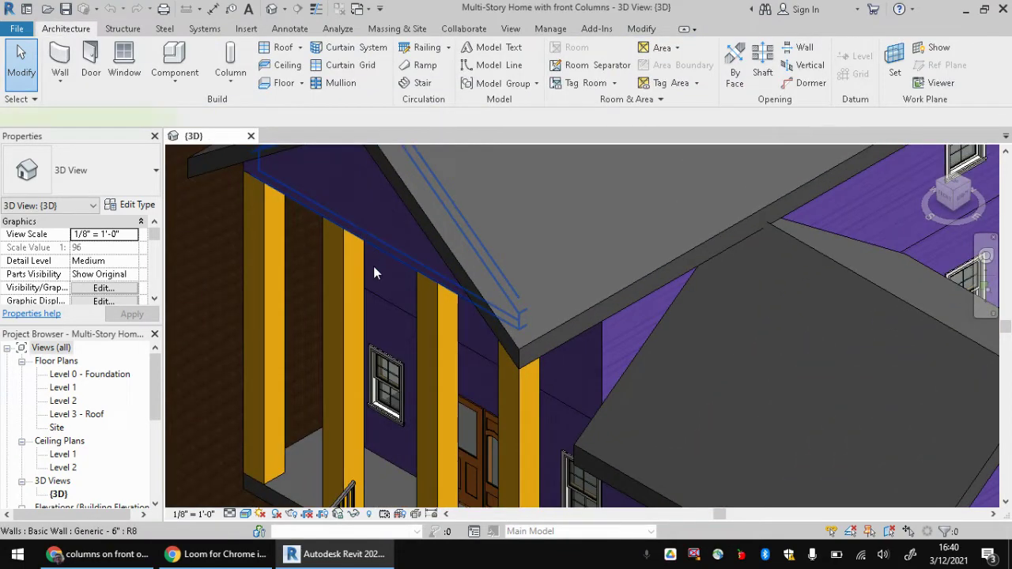
pyautogui.click(373, 261)
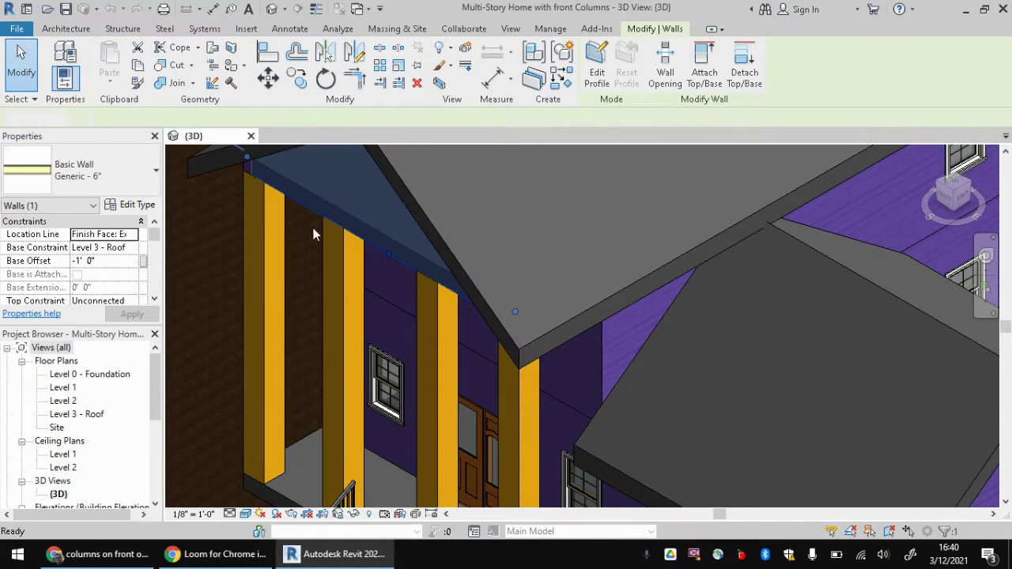
pyautogui.press('Escape')
pyautogui.keyDown('shift'); pyautogui.moveTo(310, 244); pyautogui.dragTo(385, 287, button='middle'); pyautogui.keyUp('shift')
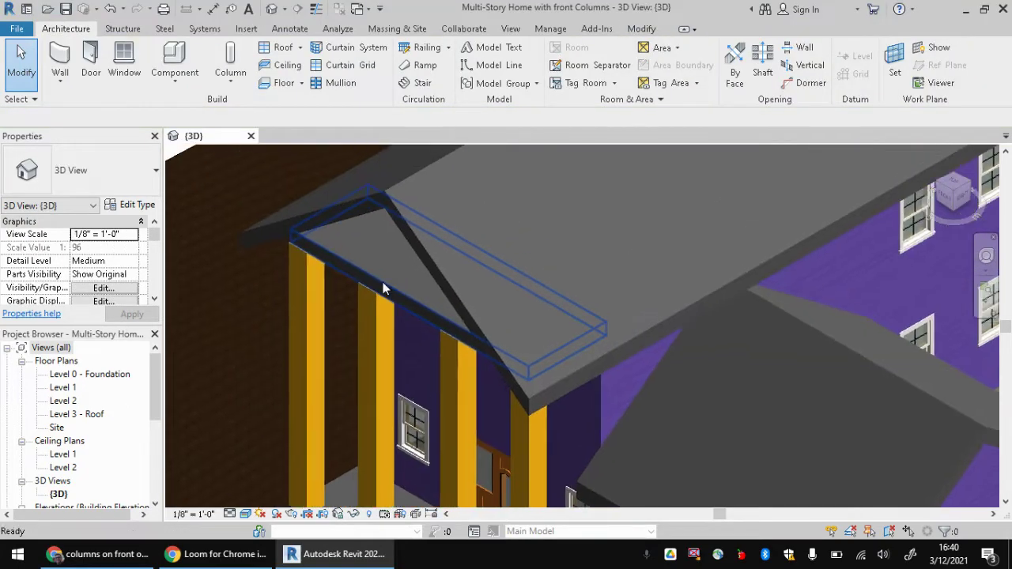
pyautogui.click(376, 298)
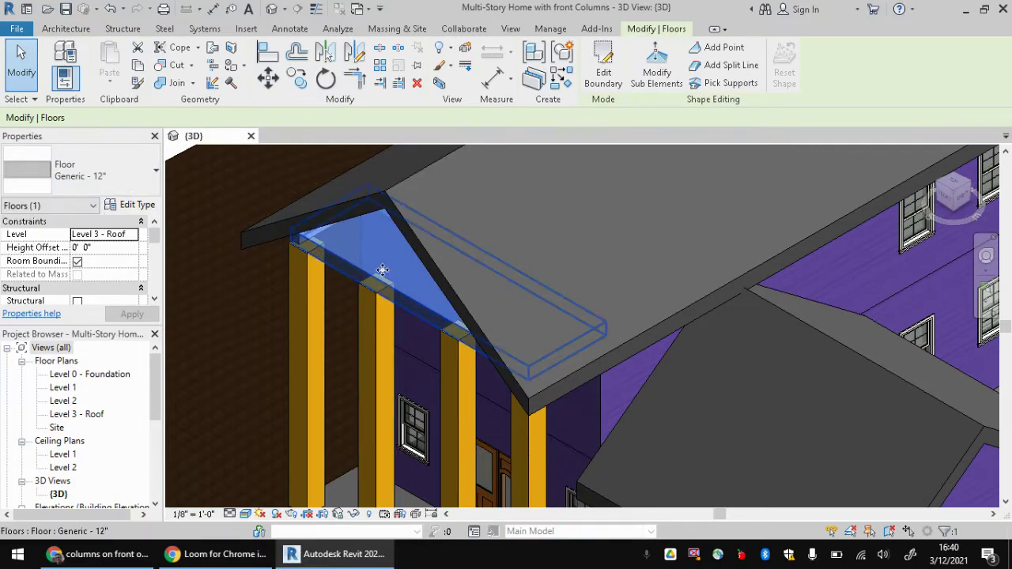
pyautogui.keyDown('shift'); pyautogui.moveTo(233, 240); pyautogui.dragTo(289, 299, button='middle'); pyautogui.keyUp('shift')
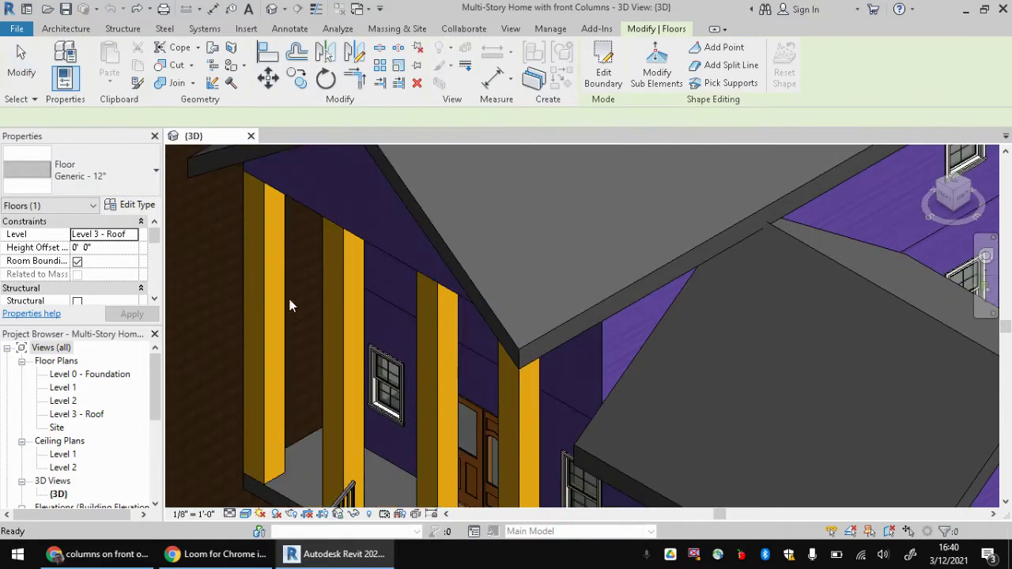
pyautogui.press('Escape')
pyautogui.keyDown('shift'); pyautogui.moveTo(374, 249); pyautogui.dragTo(295, 232, button='middle'); pyautogui.keyUp('shift')
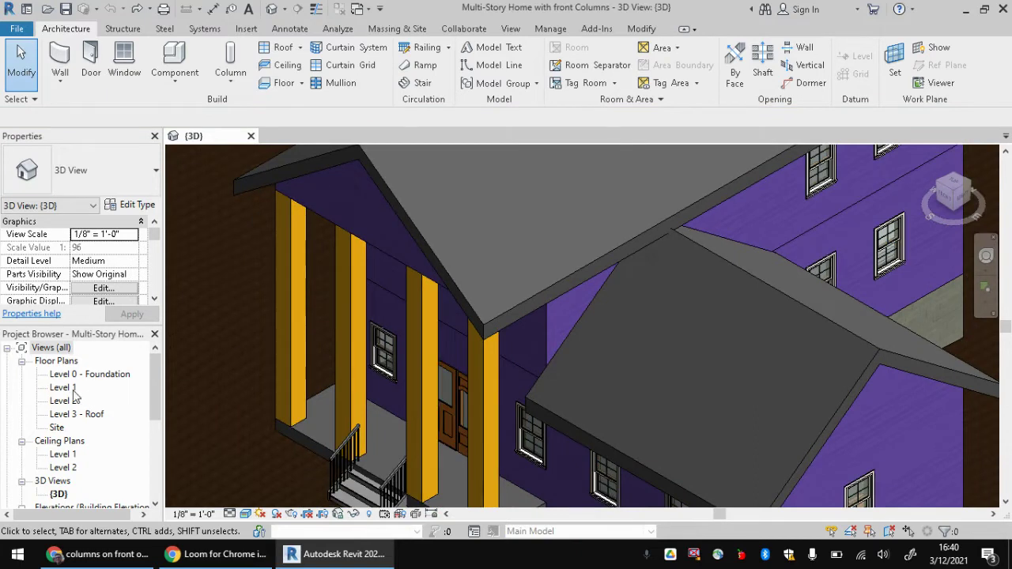
# Open the Level 3 - Roof floor plan and select the chain of Generic - 6" walls above the porch.
pyautogui.doubleClick(60, 414)
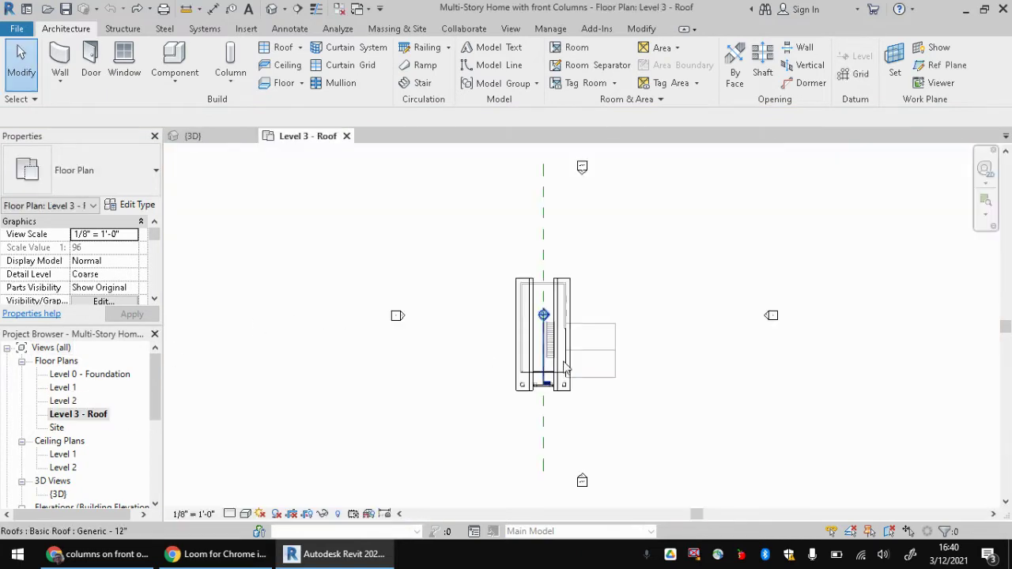
pyautogui.scroll(6, 527, 385)
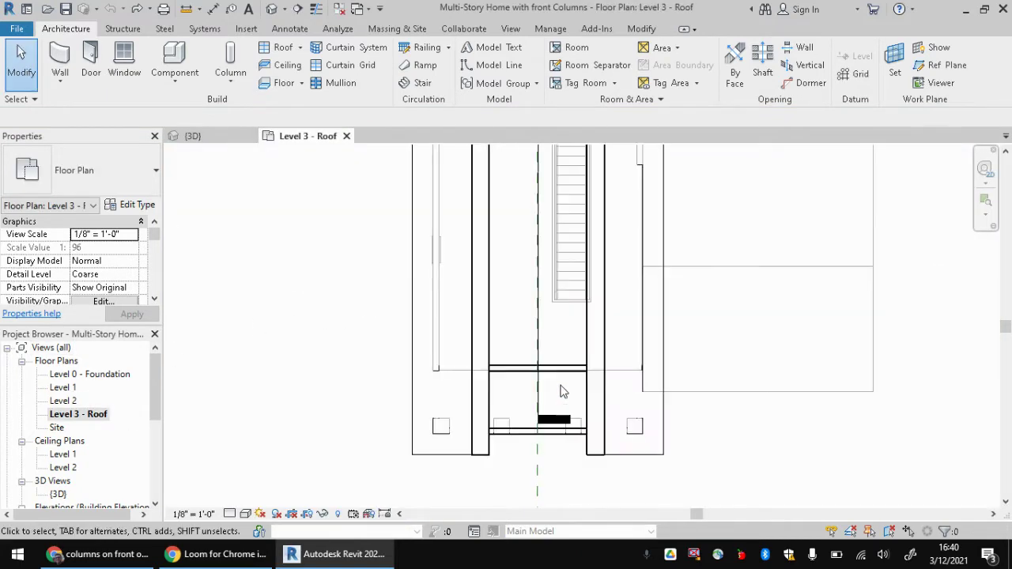
pyautogui.moveTo(563, 388); pyautogui.dragTo(535, 370, button='middle')
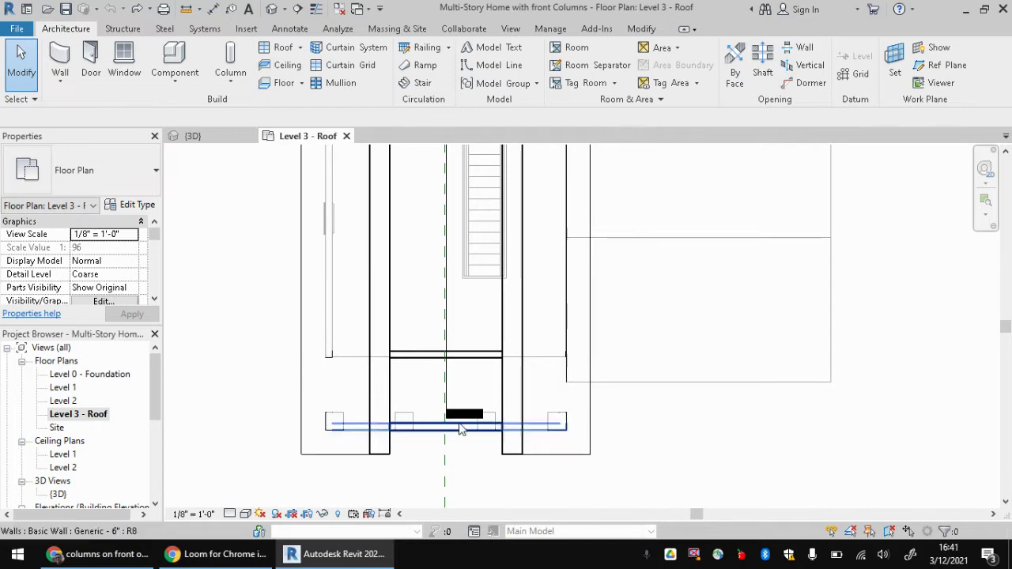
pyautogui.press('Tab')
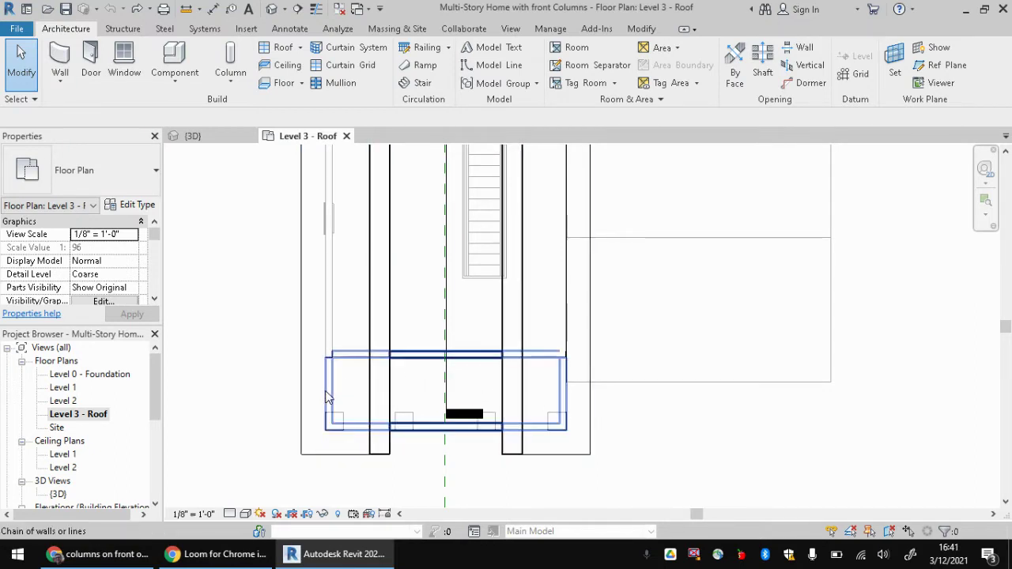
pyautogui.click(328, 398)
pyautogui.press('Delete')
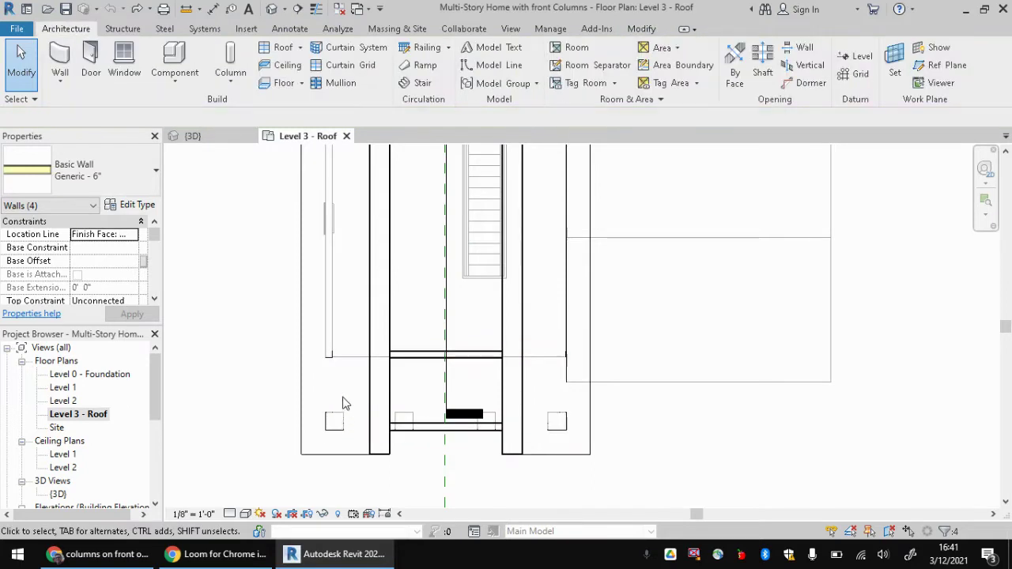
# Review the boundary sketch of the Generic - 12" floor above the porch columns and close it.
pyautogui.press('Tab')
pyautogui.press('Tab')
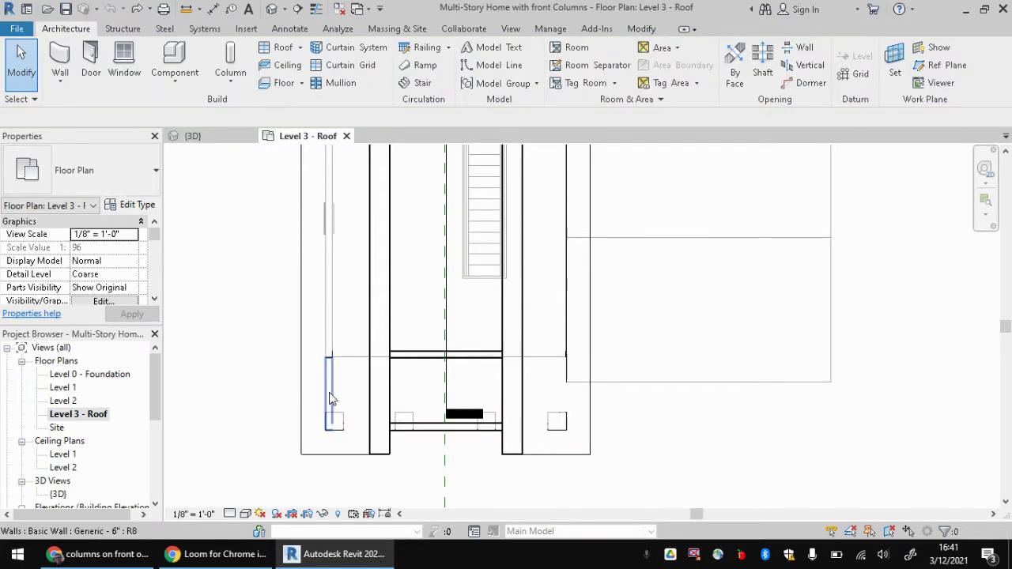
pyautogui.press('Tab')
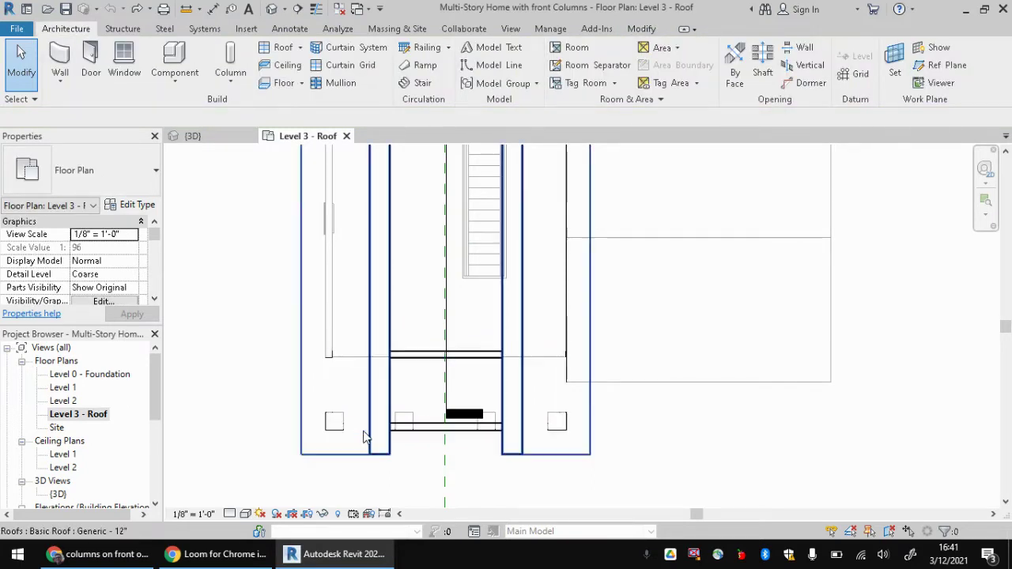
pyautogui.press('Tab')
pyautogui.press('Tab')
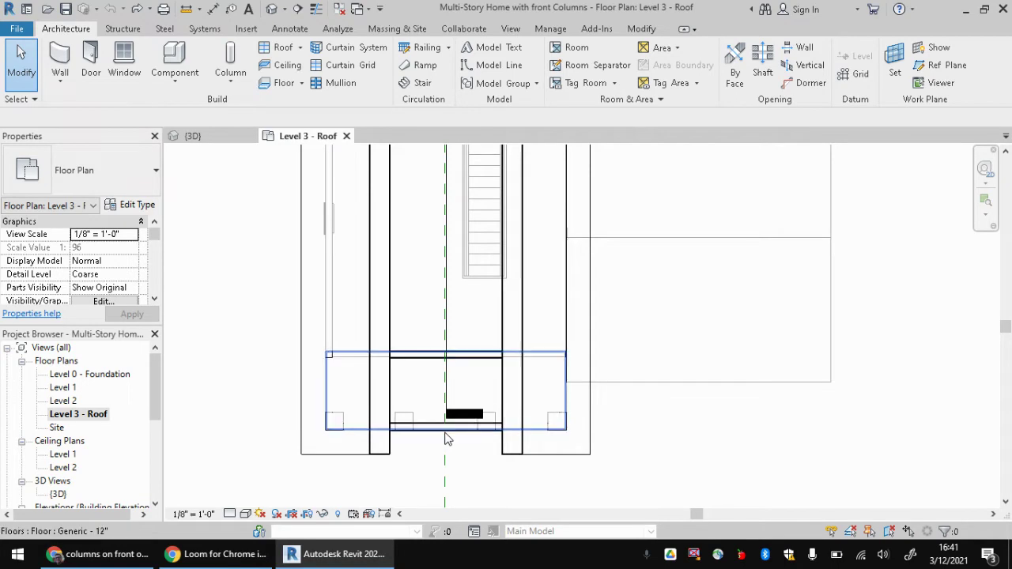
pyautogui.doubleClick(445, 439)
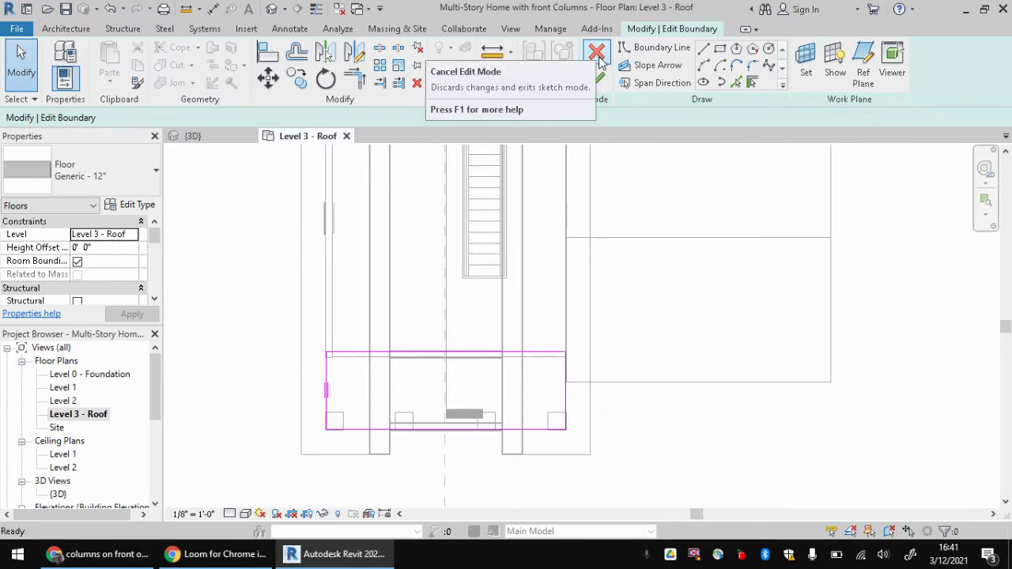
pyautogui.click(596, 79)
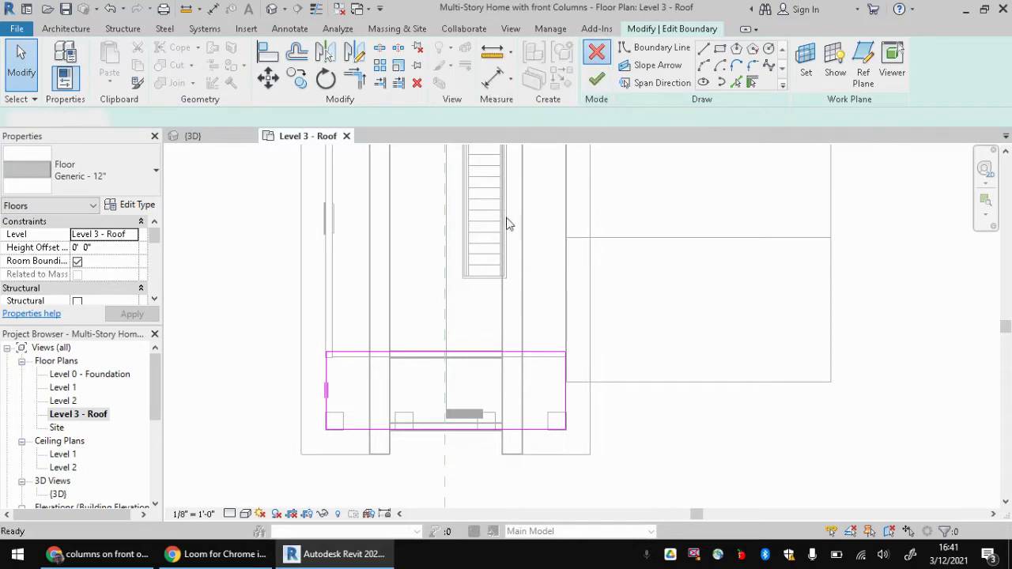
# Review the main roof's footprint sketch, exit it without changes, and return to the 3D view.
pyautogui.click(310, 380)
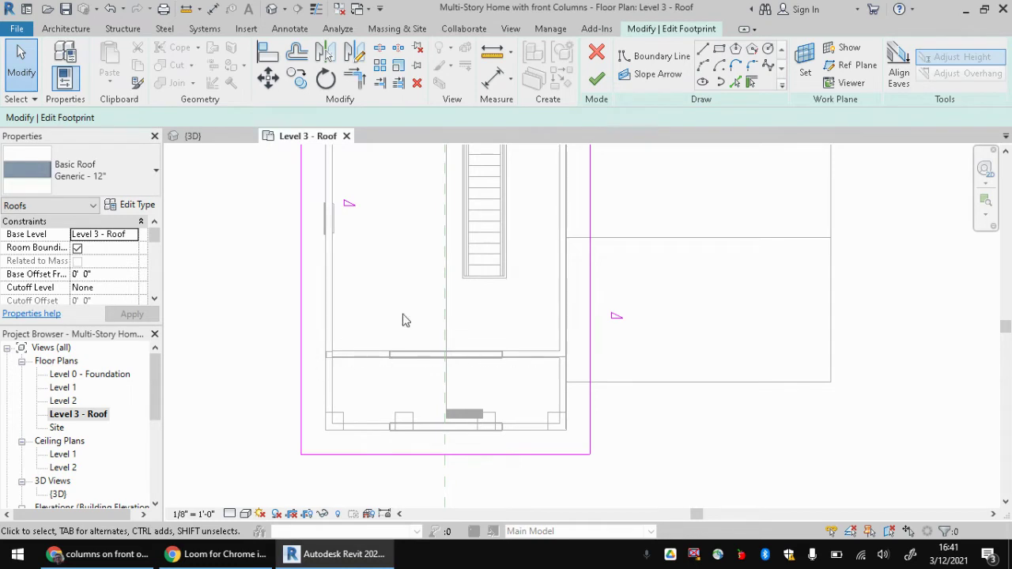
pyautogui.click(597, 54)
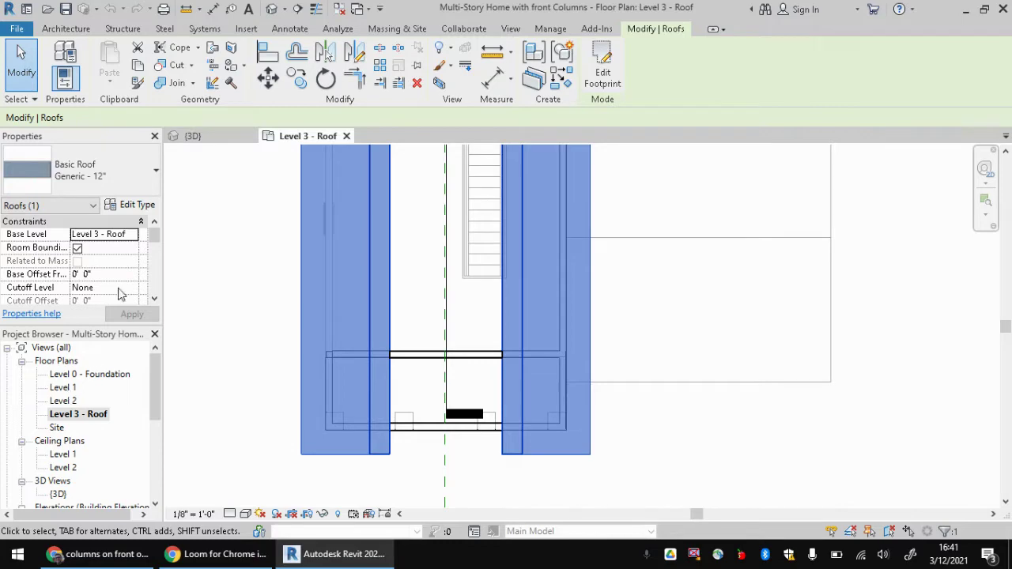
pyautogui.click(192, 136)
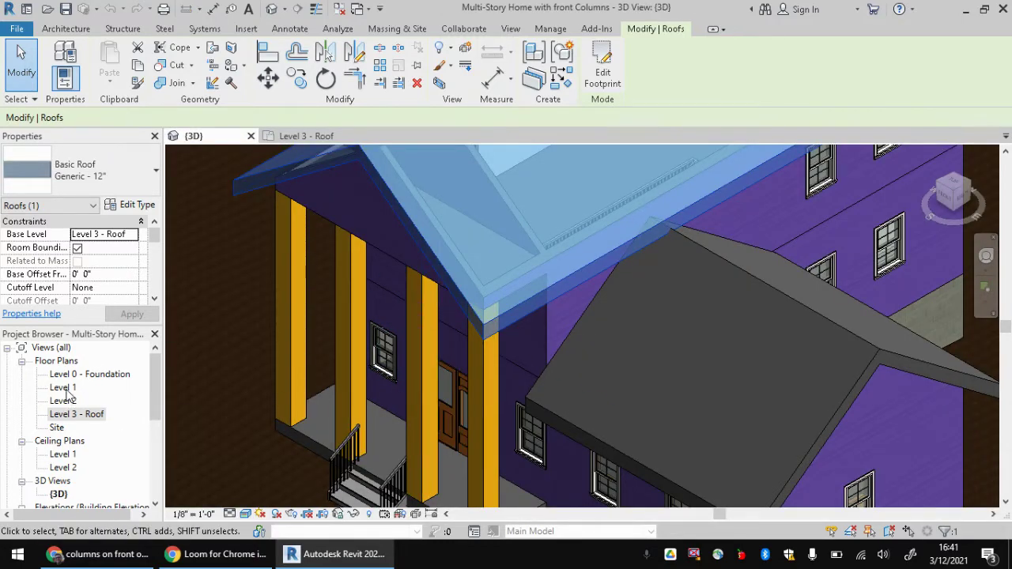
# Open the Level 1 floor plan and check the type properties of the 18" x 18" rectangular porch columns.
pyautogui.moveTo(384, 396); pyautogui.dragTo(412, 158, button='middle')
pyautogui.press('Escape')
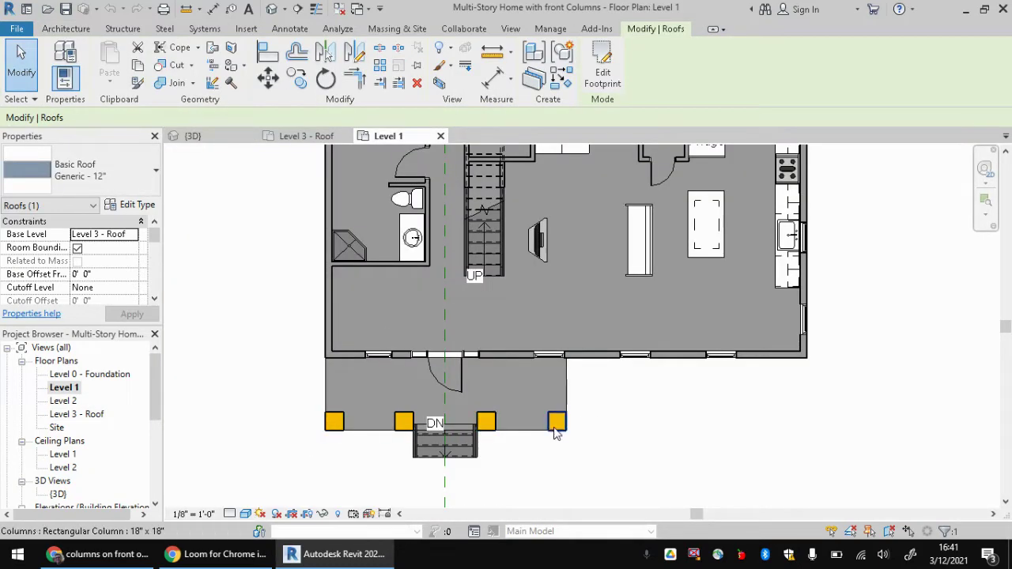
pyautogui.click(331, 424)
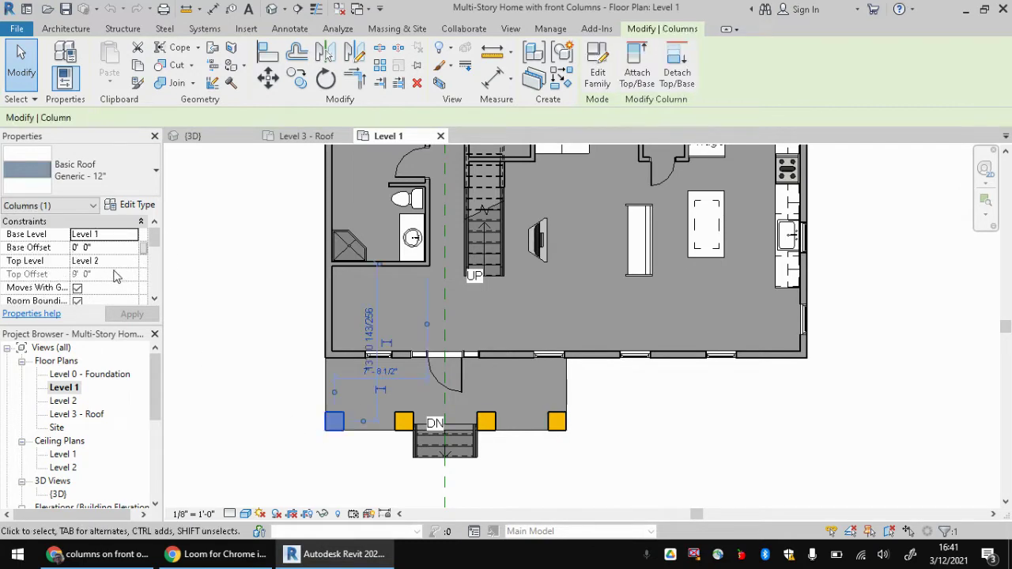
pyautogui.click(138, 207)
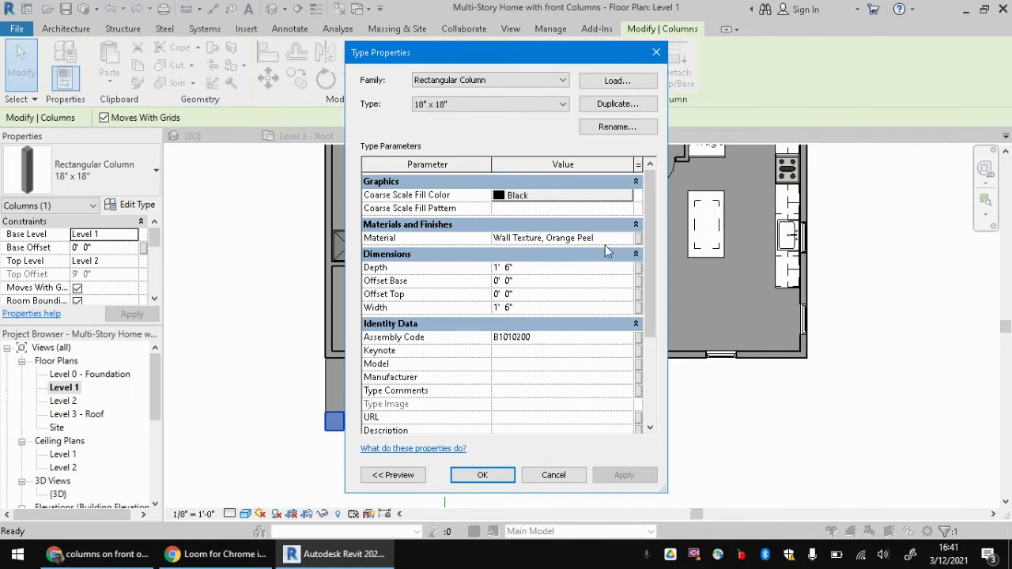
pyautogui.click(553, 475)
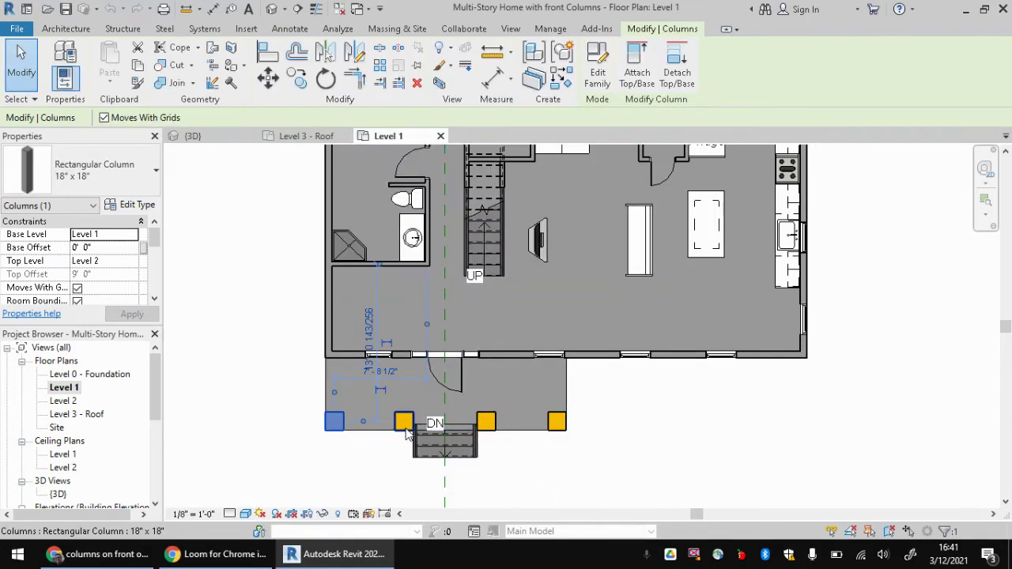
pyautogui.click(405, 427)
pyautogui.click(278, 409)
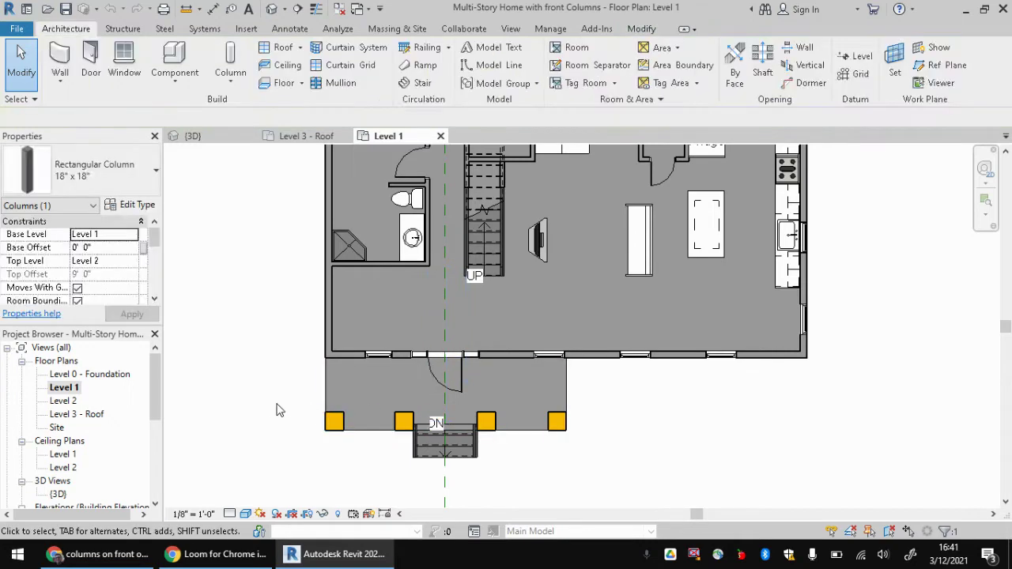
# Select the Level 1 porch floor and examine it in 3D together with the front stairs and railings.
pyautogui.click(329, 385)
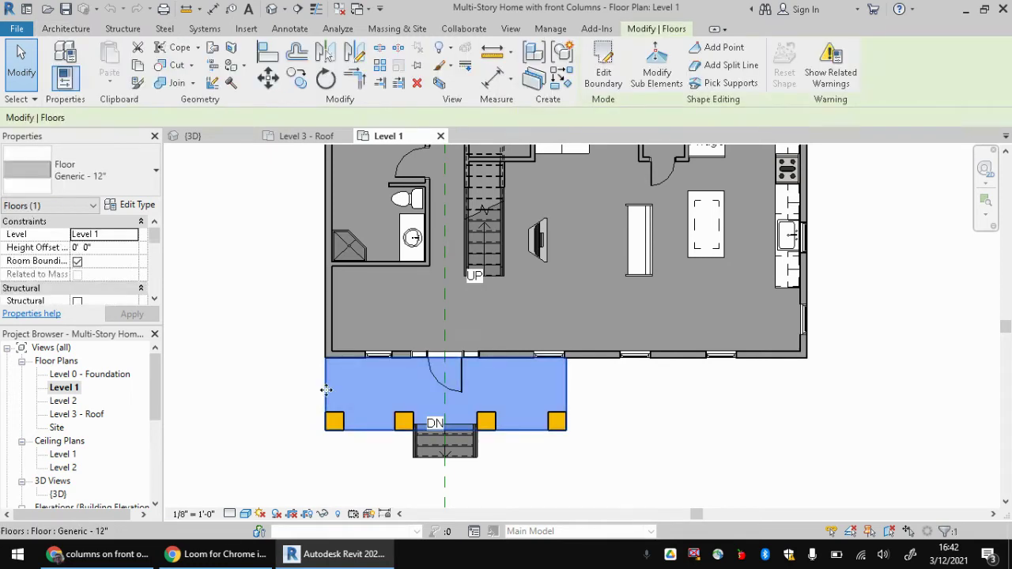
pyautogui.click(190, 136)
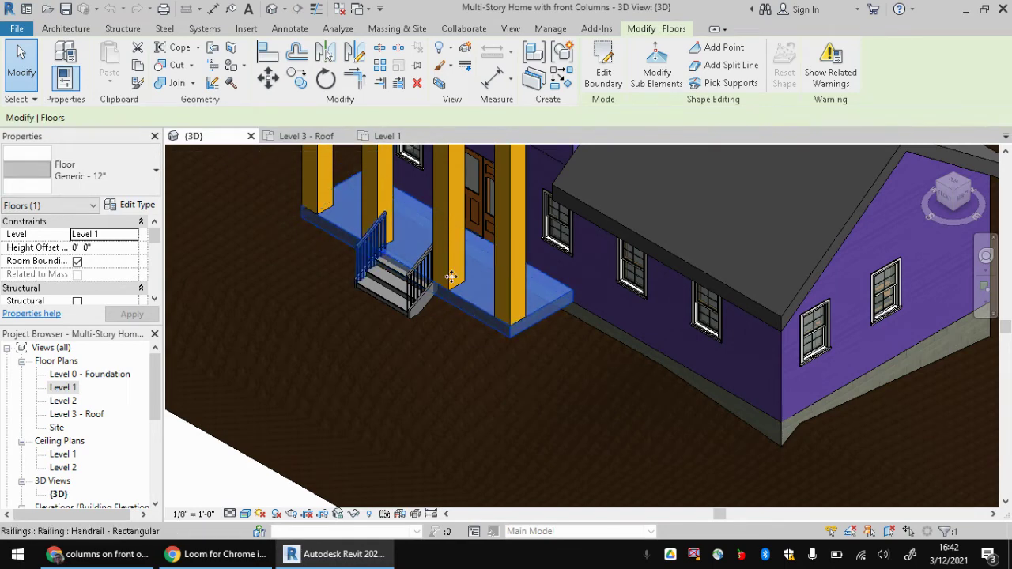
pyautogui.keyDown('shift'); pyautogui.moveTo(415, 272); pyautogui.dragTo(422, 267, button='middle'); pyautogui.keyUp('shift')
pyautogui.scroll(5, 423, 268)
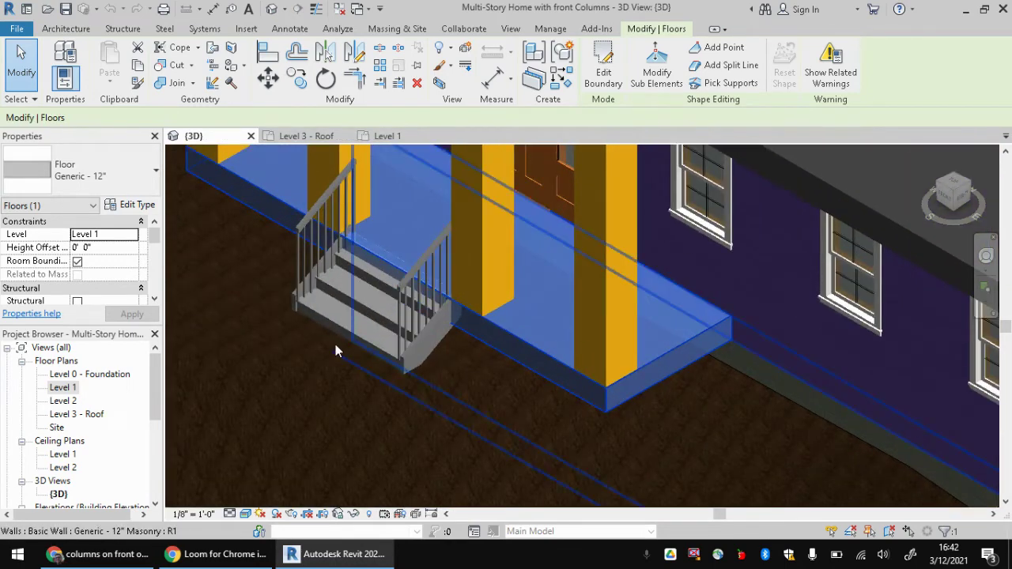
# Examine the porch floor with its columns and front stairs in 3D, and return to the Level 1 plan with nothing selected.
pyautogui.moveTo(490, 372); pyautogui.dragTo(362, 313, button='middle')
pyautogui.scroll(-3, 470, 316)
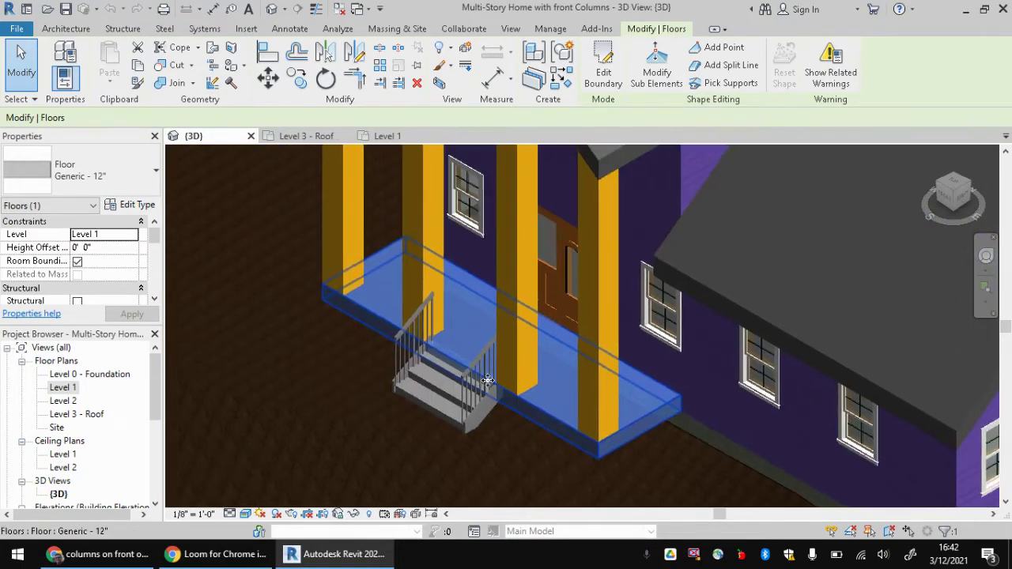
pyautogui.scroll(3, 361, 313)
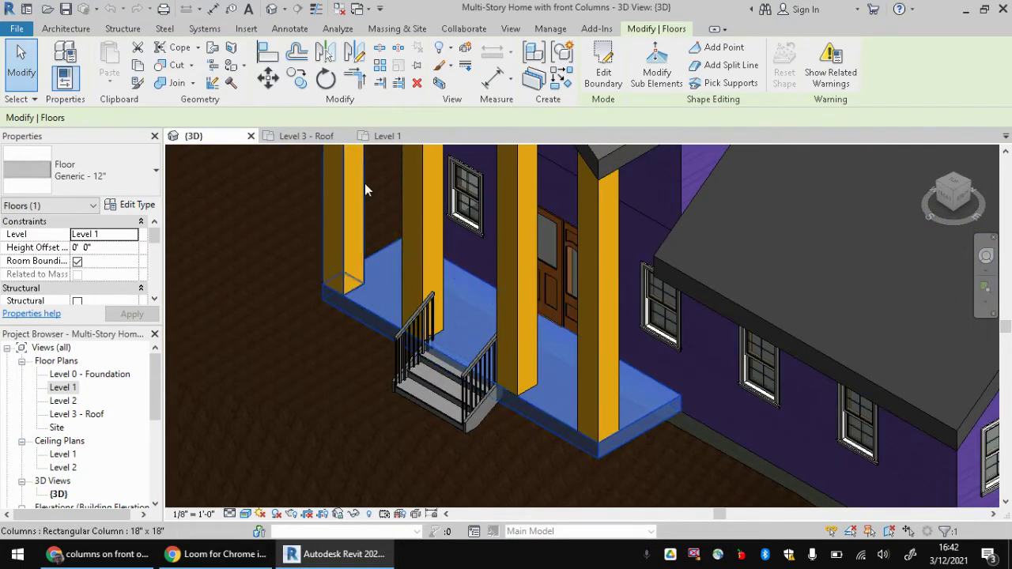
pyautogui.click(375, 138)
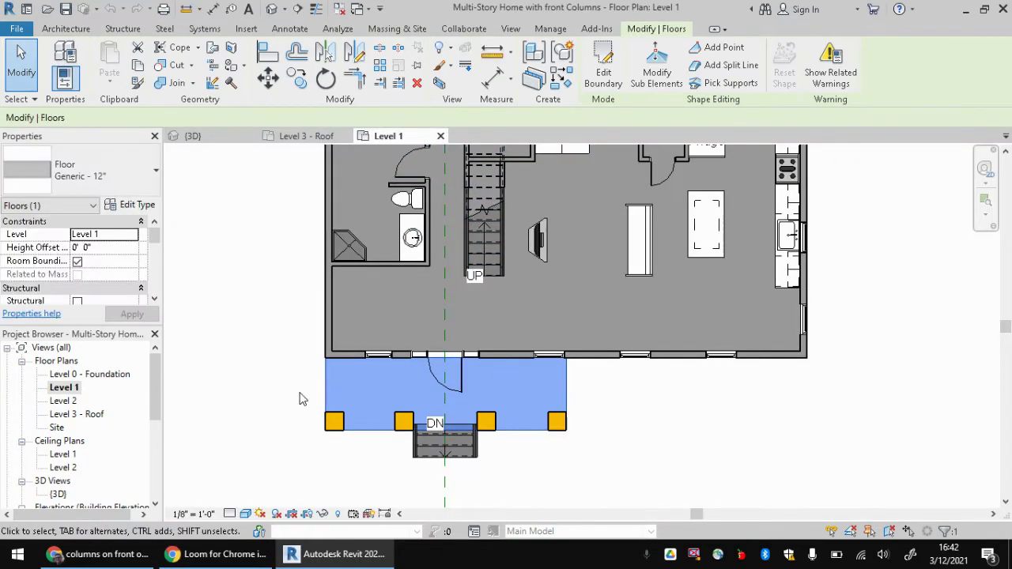
pyautogui.click(272, 393)
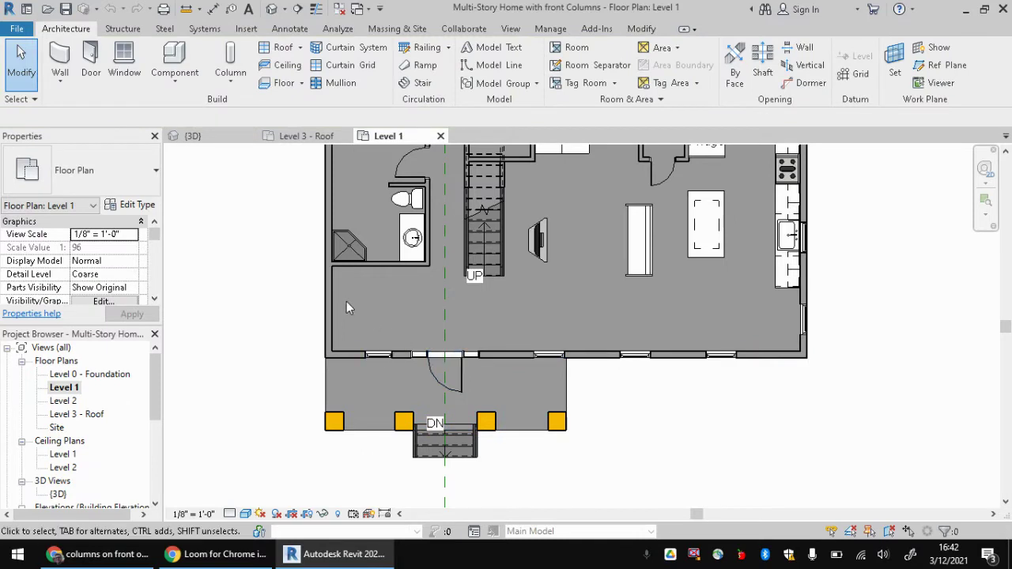
# Compare the house's interior Level 1 floor with the separate porch floor by selecting each in the plan, and clear the selection.
pyautogui.press('Tab')
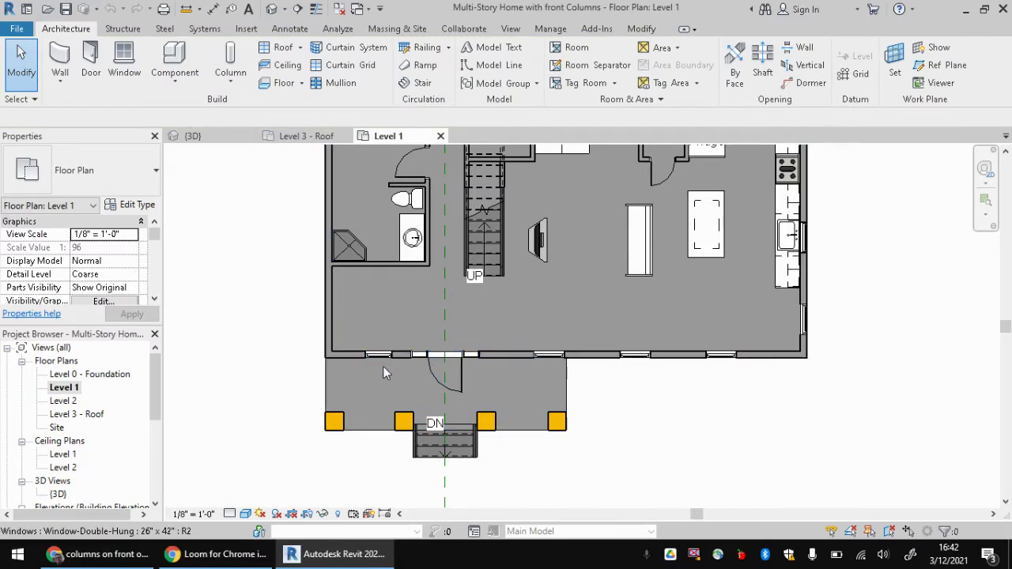
pyautogui.press('Tab')
pyautogui.press('Tab')
pyautogui.press('Tab')
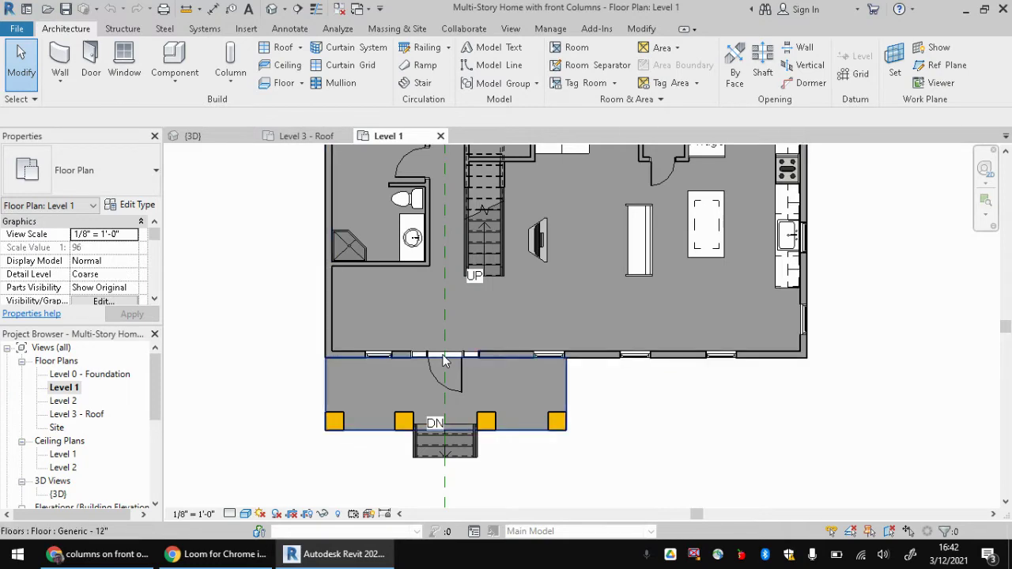
pyautogui.press('Tab')
pyautogui.click(444, 361)
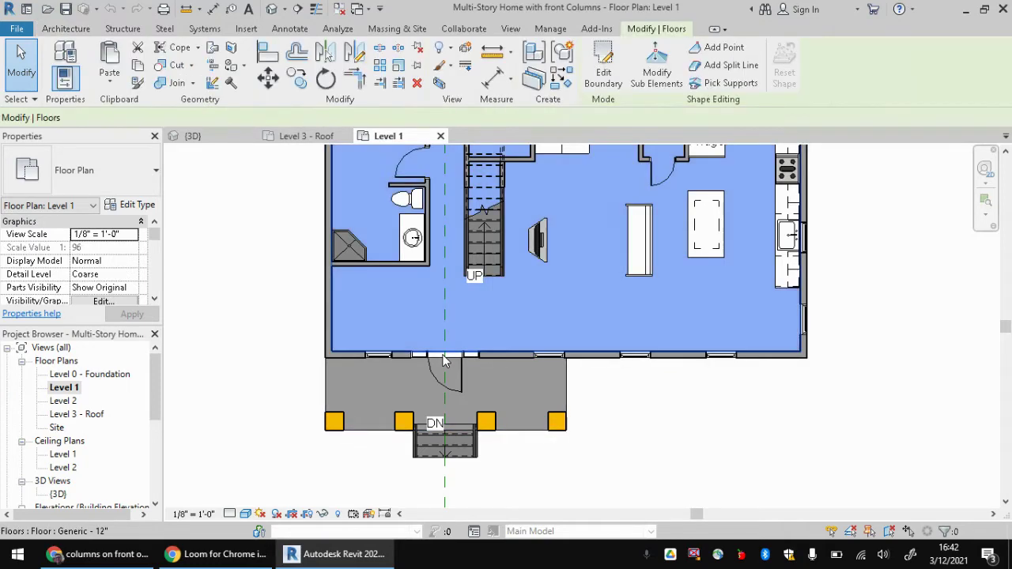
pyautogui.scroll(-2, 553, 427)
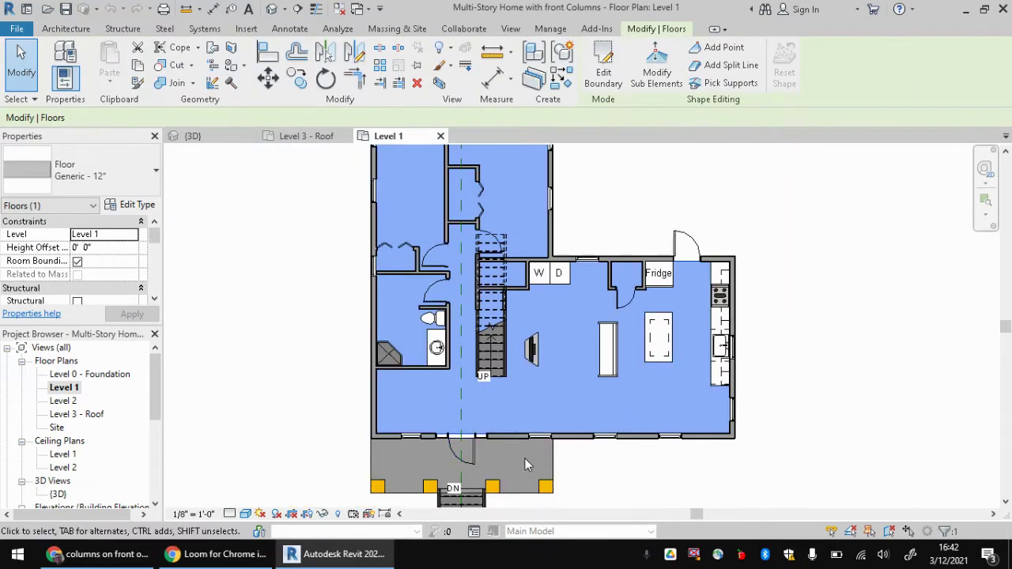
pyautogui.click(485, 467)
pyautogui.moveTo(364, 382); pyautogui.dragTo(402, 252, button='middle')
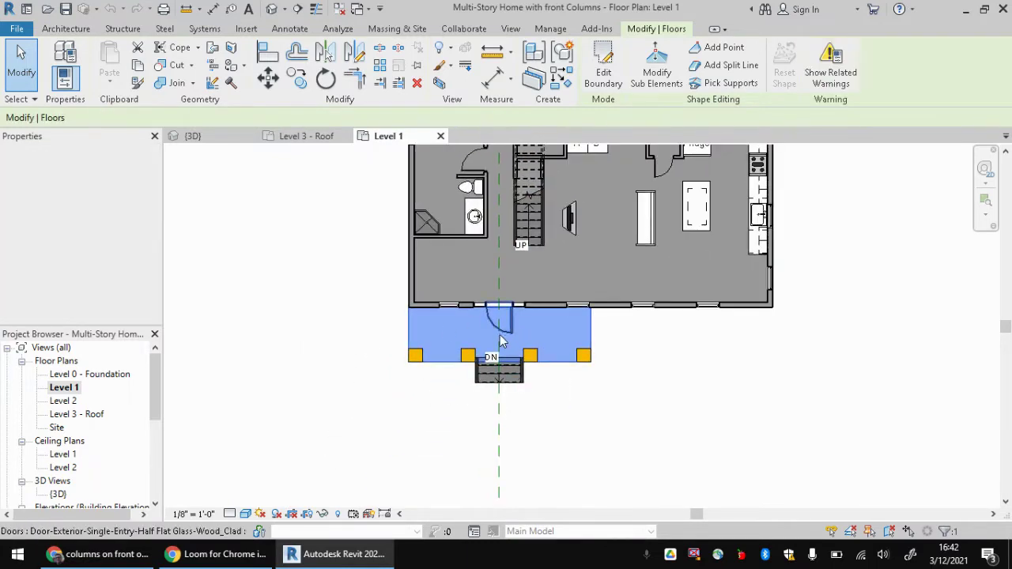
pyautogui.click(515, 422)
# Examine the front stairs in the plan and the Generic - 12" Masonry foundation wall beside the porch in 3D.
pyautogui.scroll(1, 503, 376)
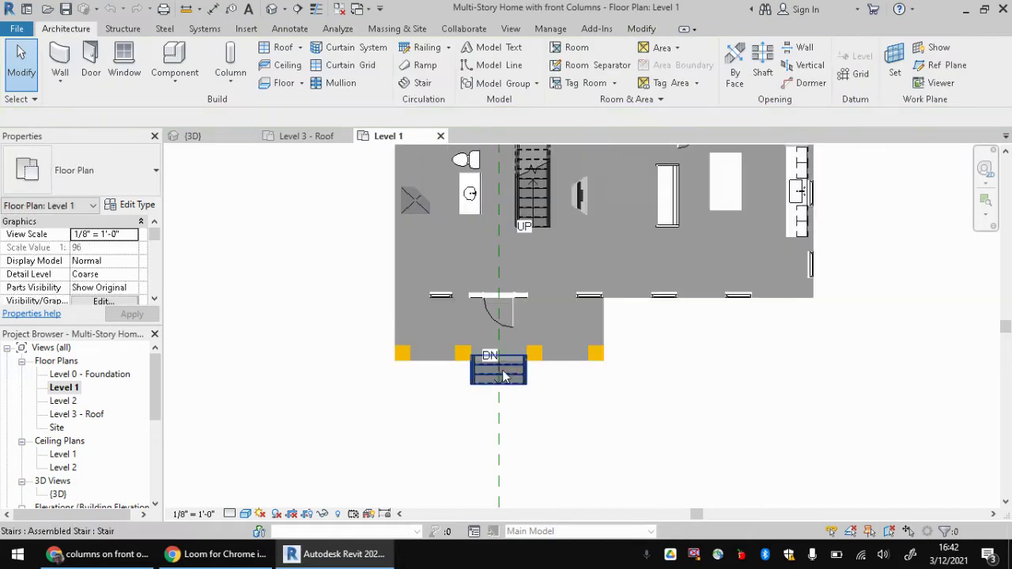
pyautogui.scroll(2, 503, 376)
pyautogui.click(190, 136)
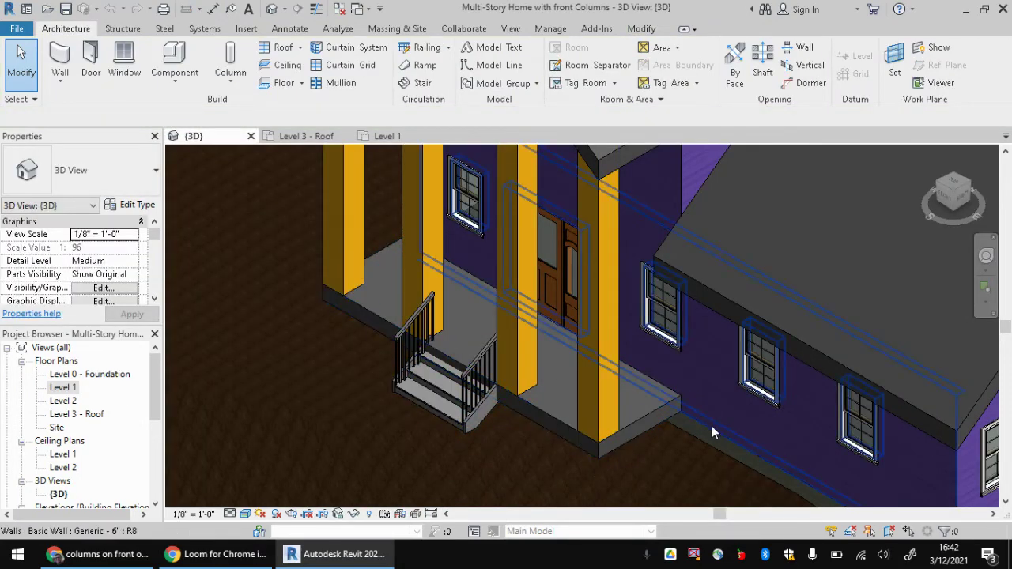
pyautogui.click(633, 450)
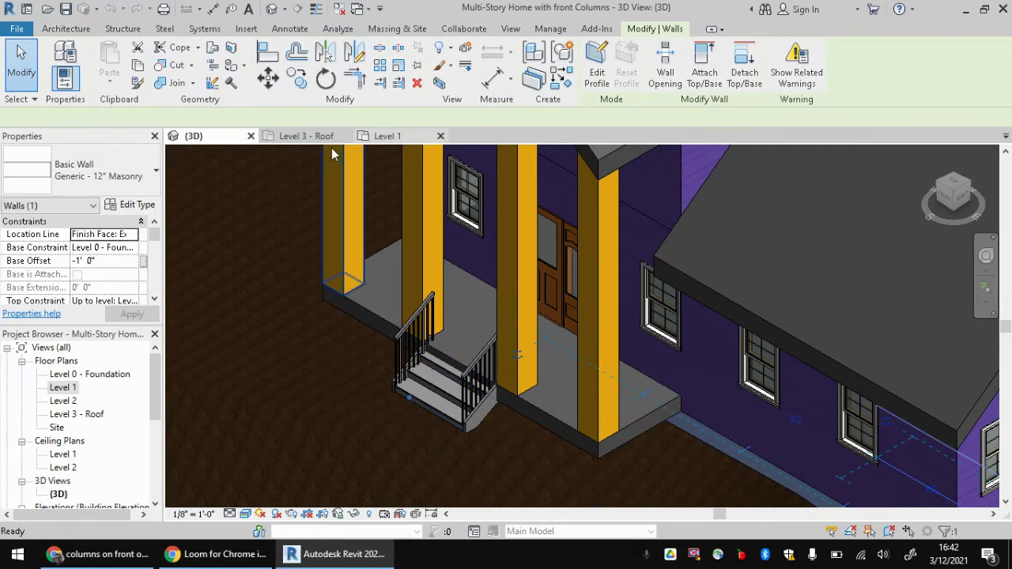
# Delete the four 18" x 18" rectangular porch columns from the Level 1 plan and inspect the house front in 3D.
pyautogui.click(388, 136)
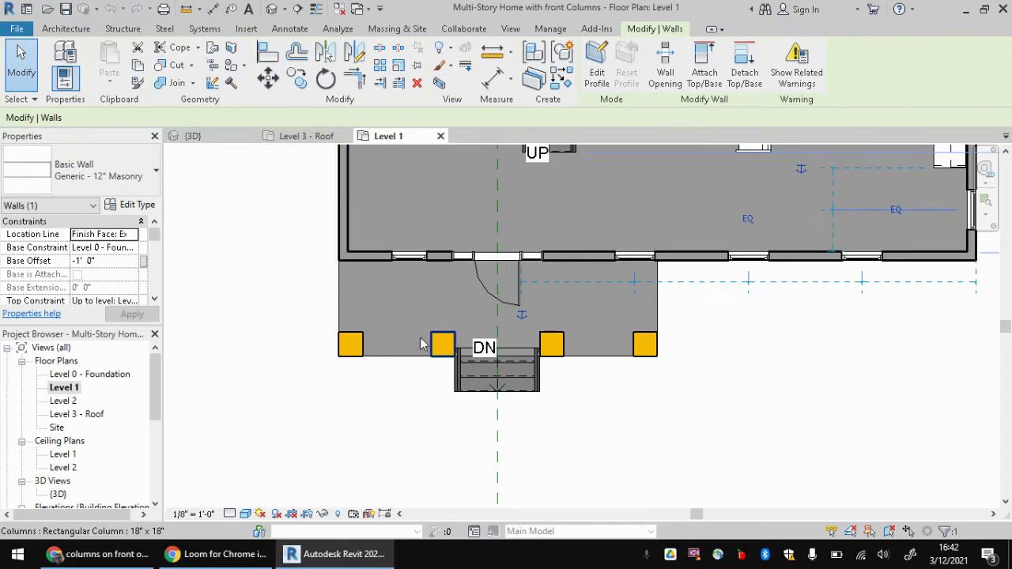
pyautogui.click(361, 348)
pyautogui.press('Delete')
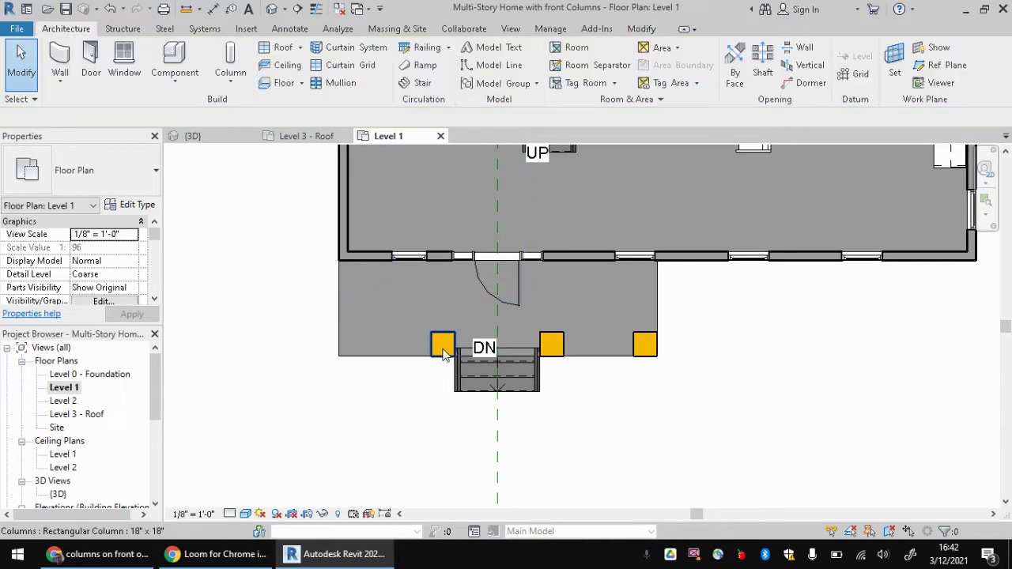
pyautogui.press('Delete')
pyautogui.click(552, 345)
pyautogui.press('Delete')
pyautogui.click(645, 346)
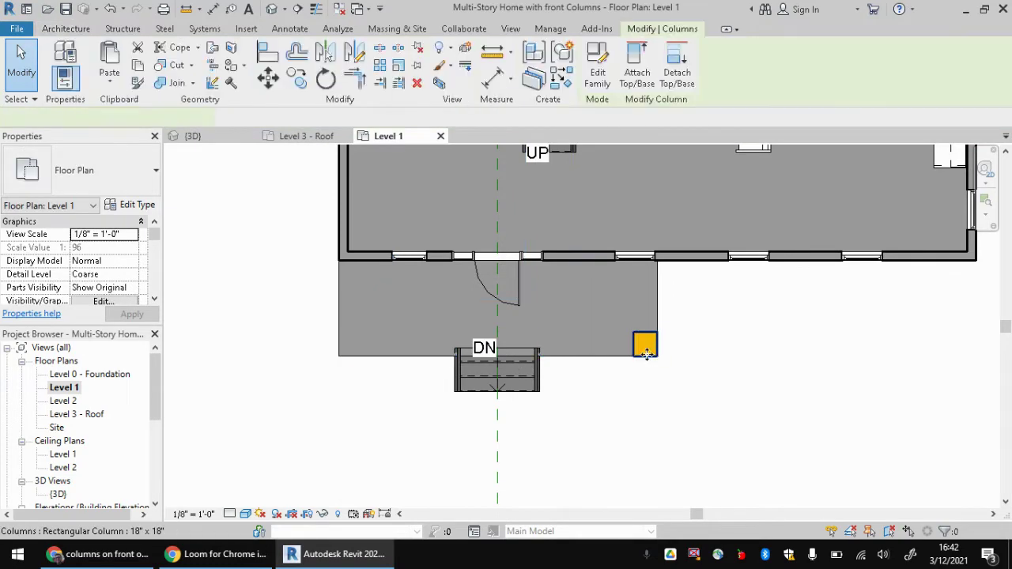
pyautogui.press('Delete')
pyautogui.click(190, 136)
pyautogui.scroll(-2, 509, 306)
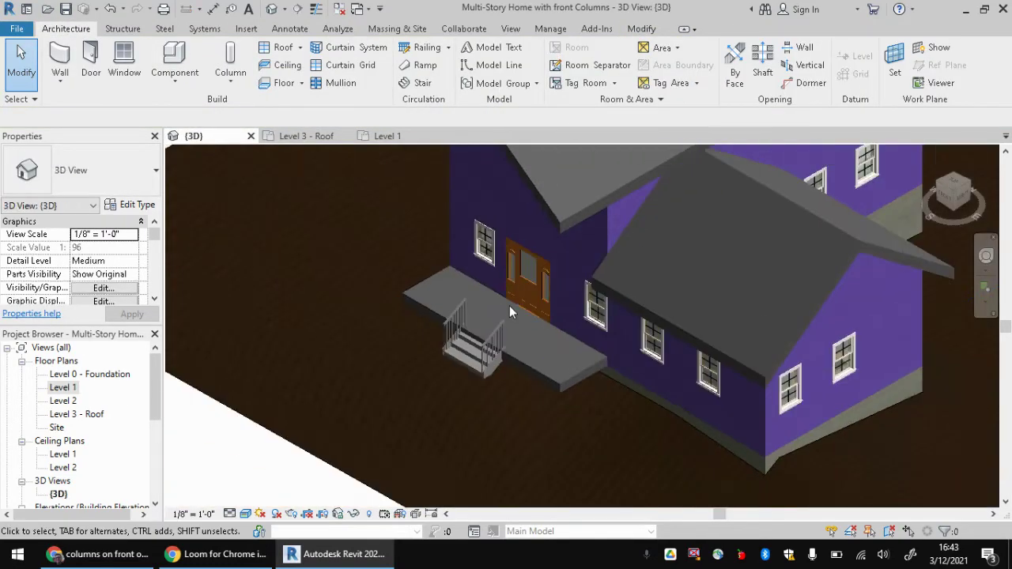
pyautogui.moveTo(509, 306); pyautogui.dragTo(529, 359, button='middle')
pyautogui.scroll(2, 529, 359)
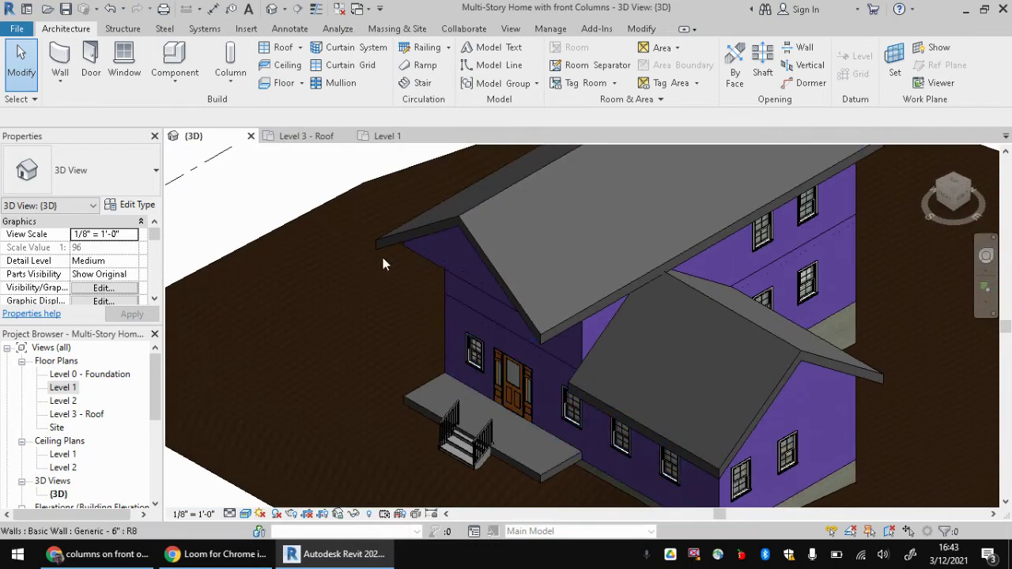
# Start placing an architectural column in the Level 1 plan and check the available rectangular column types.
pyautogui.click(387, 136)
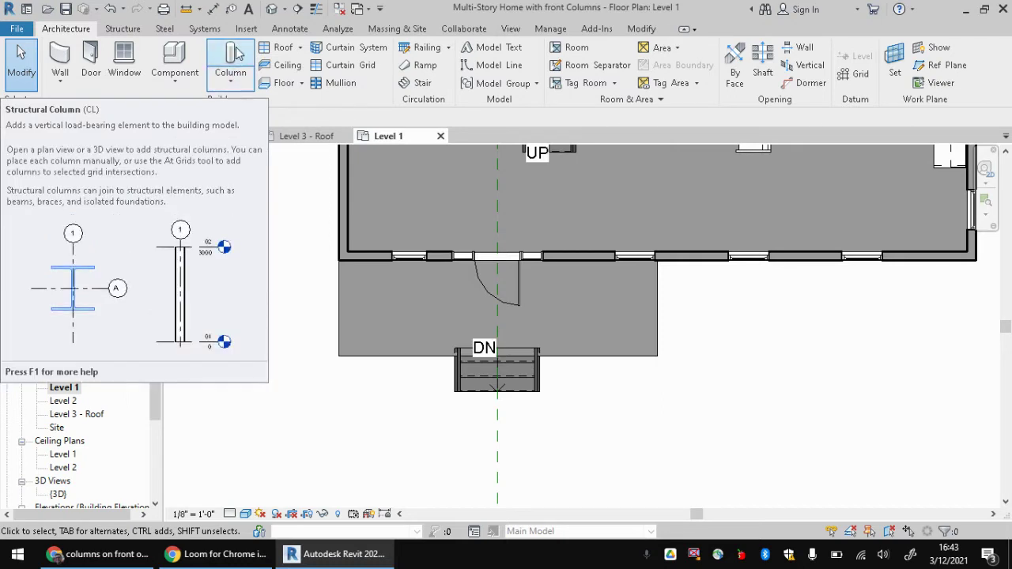
pyautogui.click(237, 79)
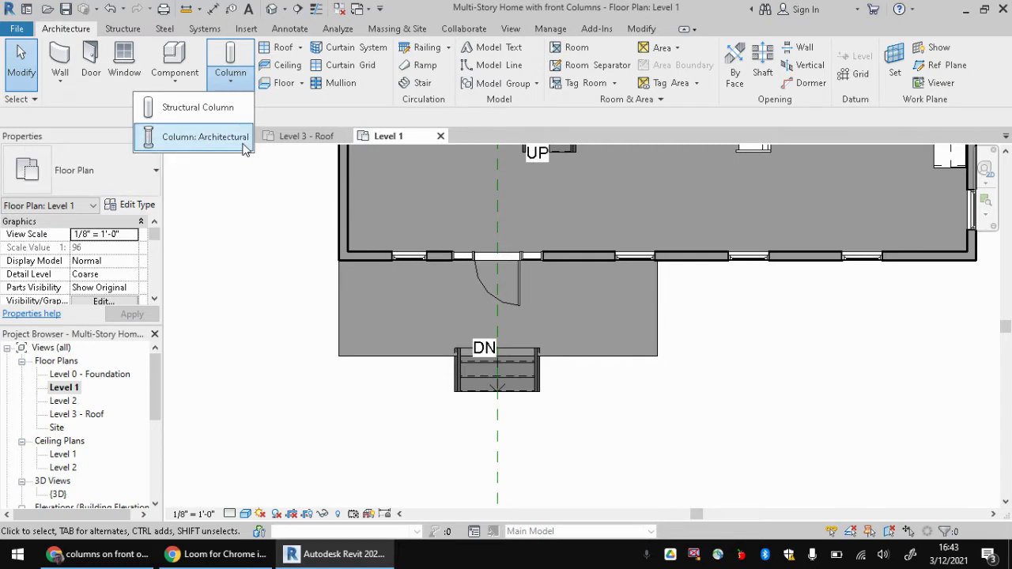
pyautogui.click(168, 139)
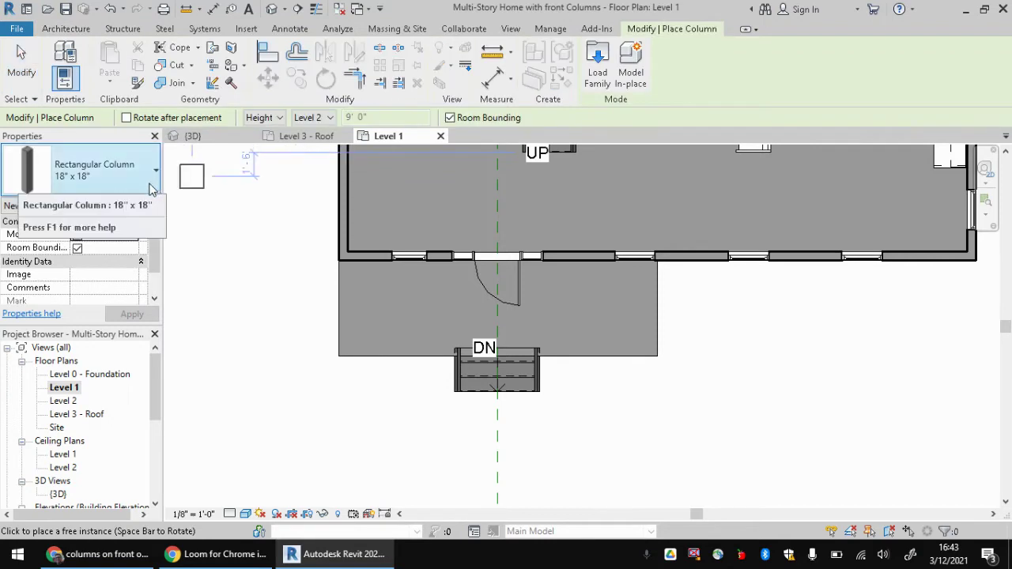
pyautogui.click(104, 181)
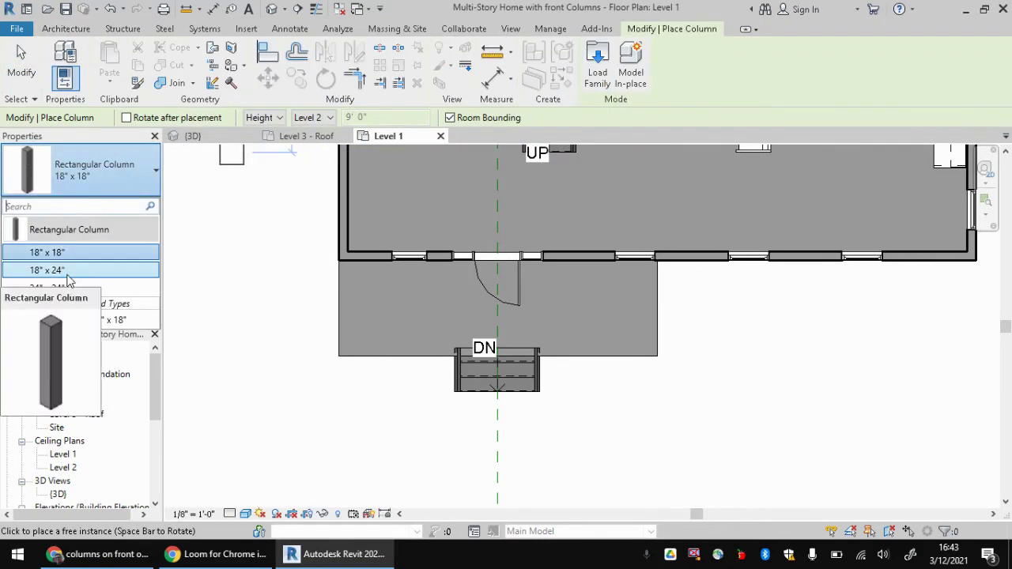
# Preview the column families in the US Imperial library's Columns folder, from Chamfered Column to Wood Timber Column.
pyautogui.click(598, 89)
pyautogui.click(598, 88)
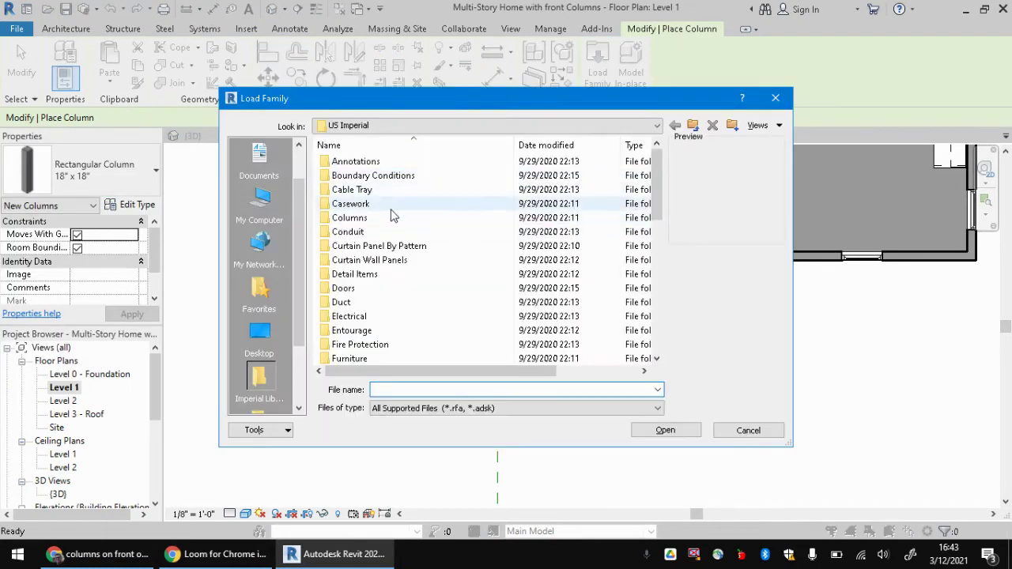
pyautogui.doubleClick(346, 212)
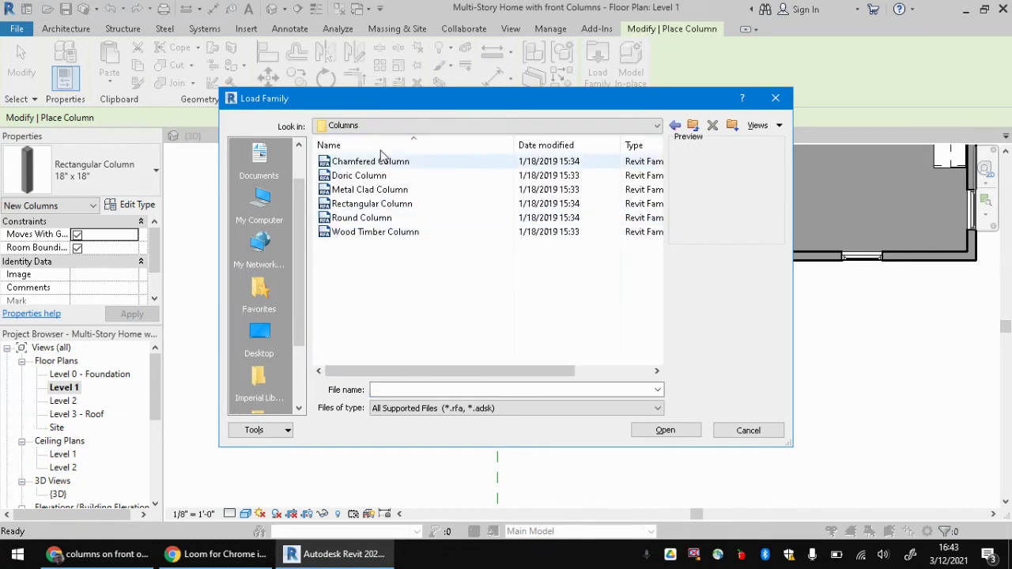
pyautogui.click(377, 162)
pyautogui.press('Down')
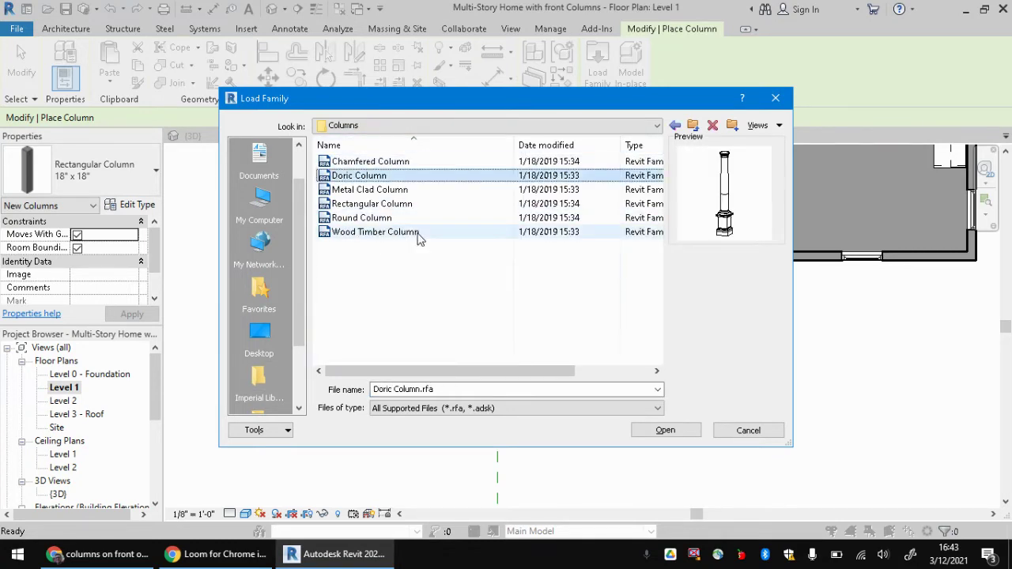
pyautogui.press('Down')
pyautogui.press('Down')
pyautogui.press('Down')
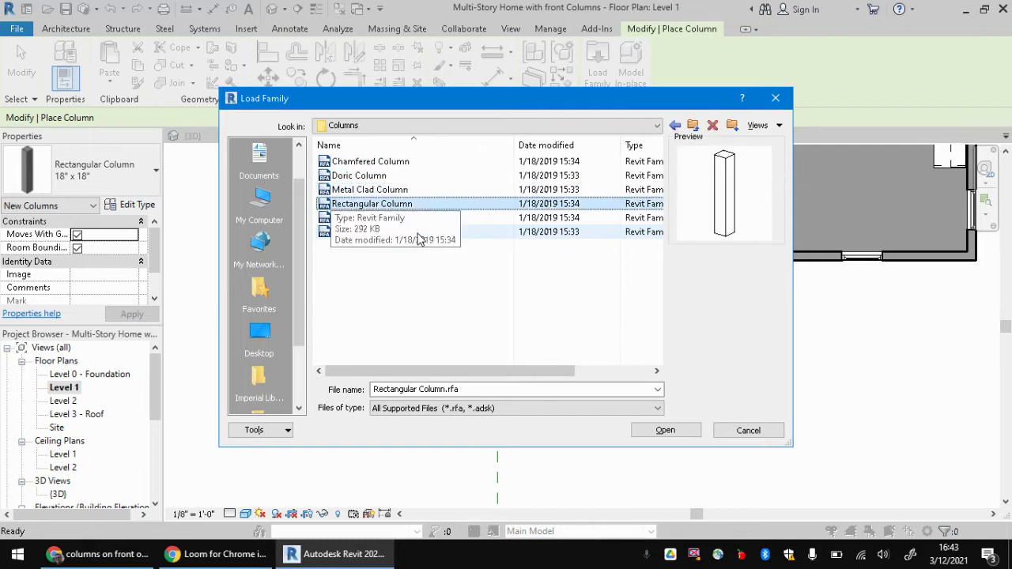
pyautogui.press('Down')
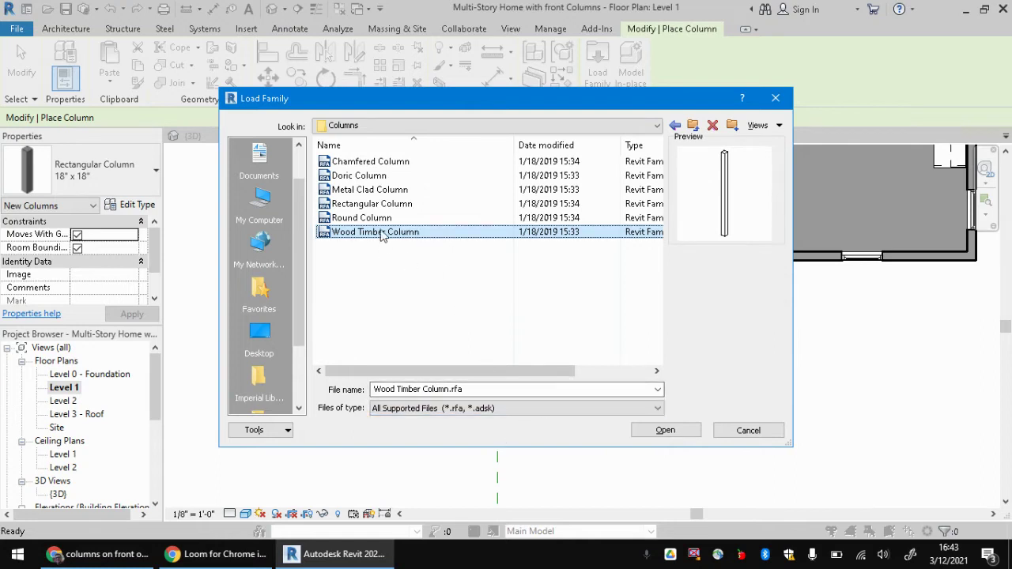
# Load the Rectangular Column family from the Columns folder into the project.
pyautogui.press('Up')
pyautogui.press('Up')
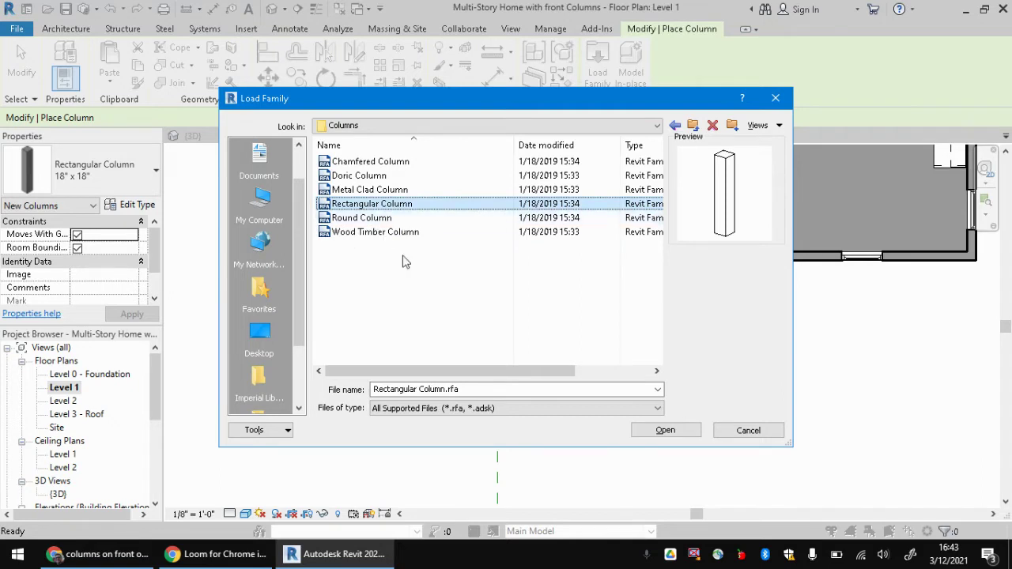
pyautogui.click(664, 431)
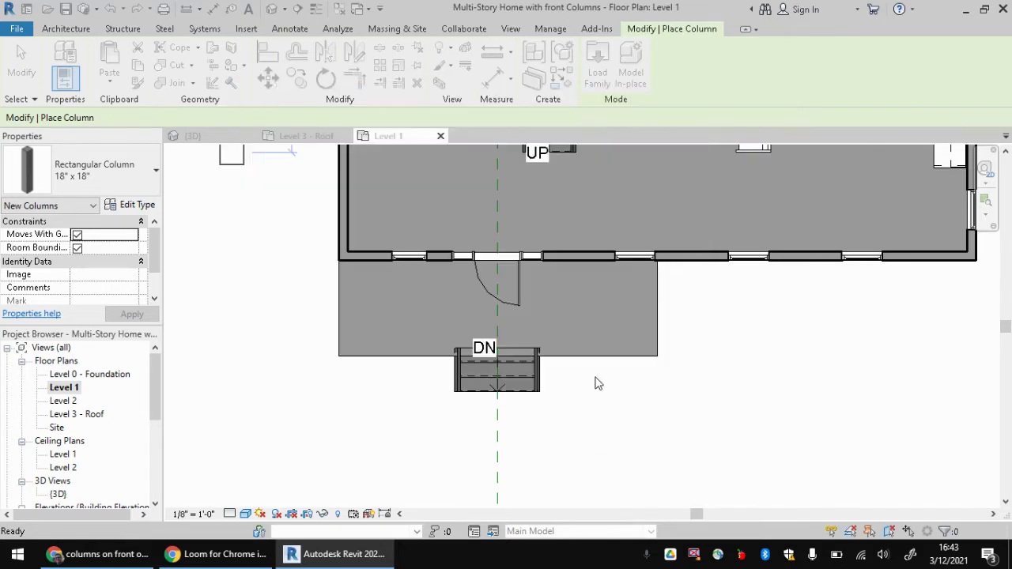
pyautogui.click(416, 245)
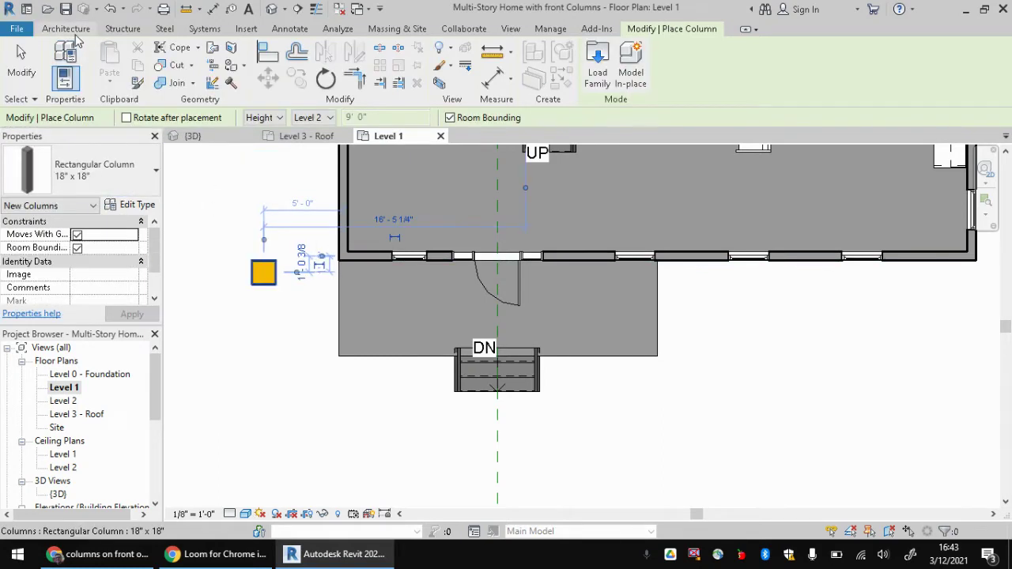
# Try the 18" x 24" and 24" x 24" Rectangular Column types, and return the placement type to 18" x 18".
pyautogui.click(119, 170)
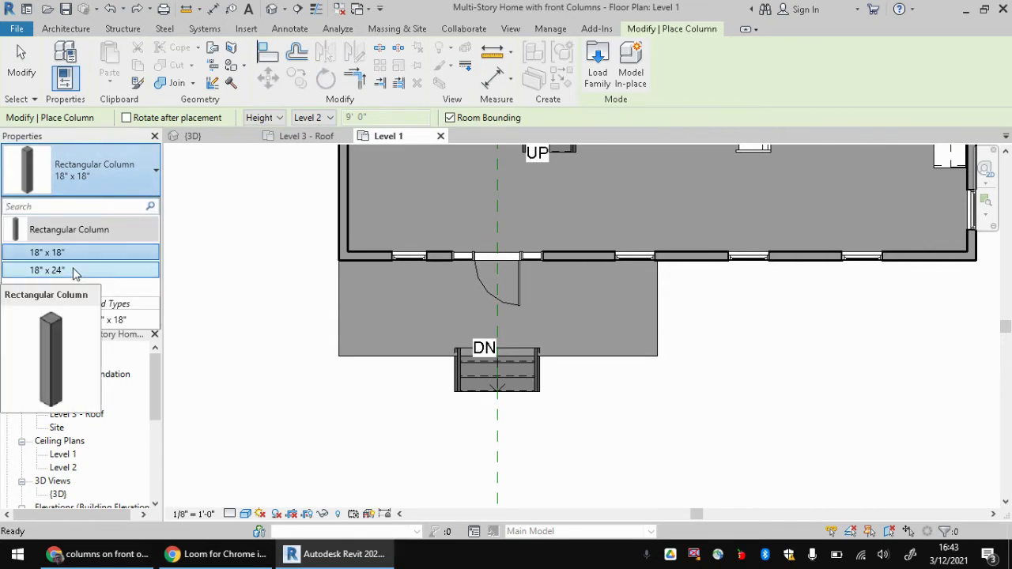
pyautogui.click(76, 271)
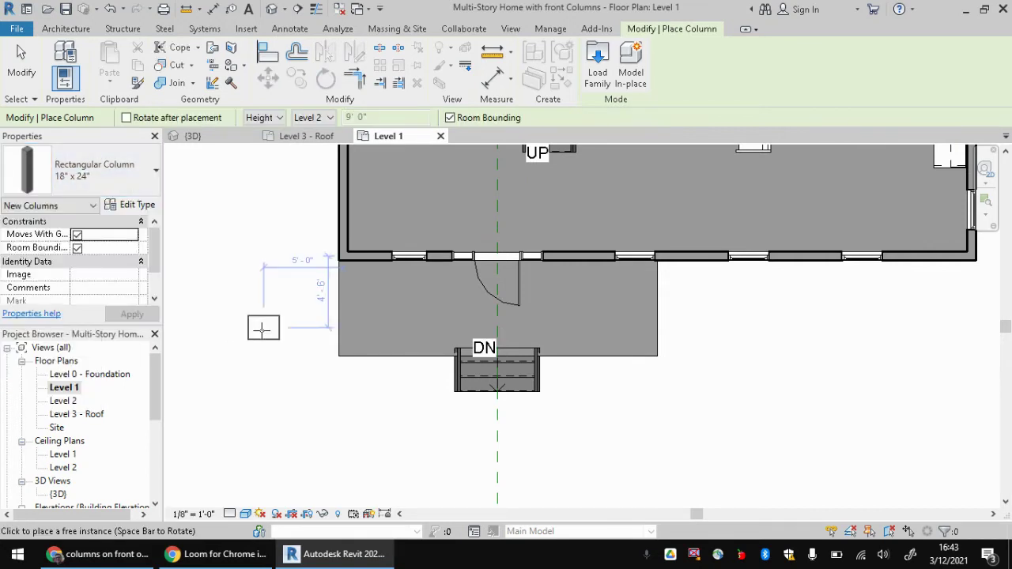
pyautogui.click(122, 188)
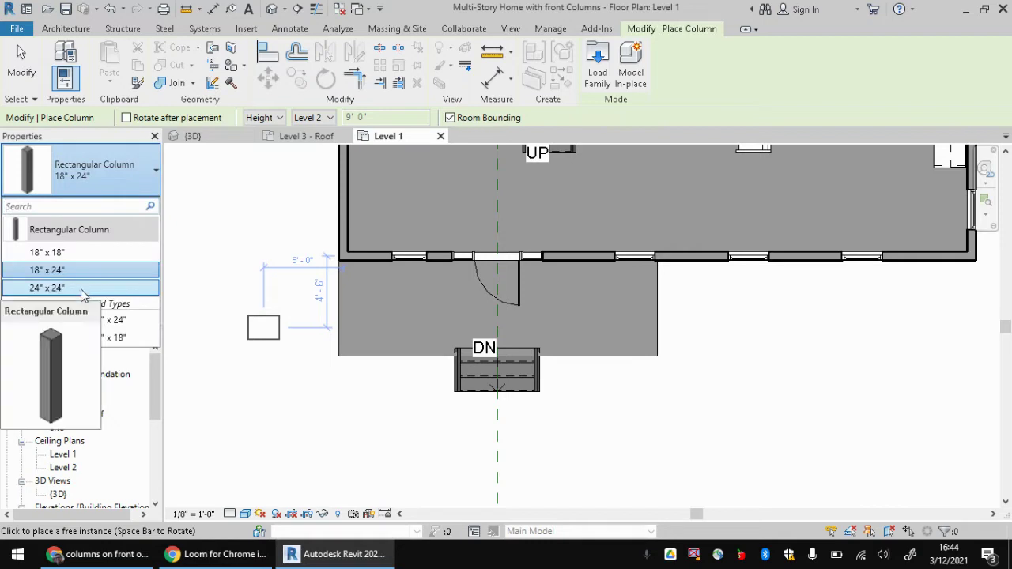
pyautogui.click(83, 287)
pyautogui.click(107, 167)
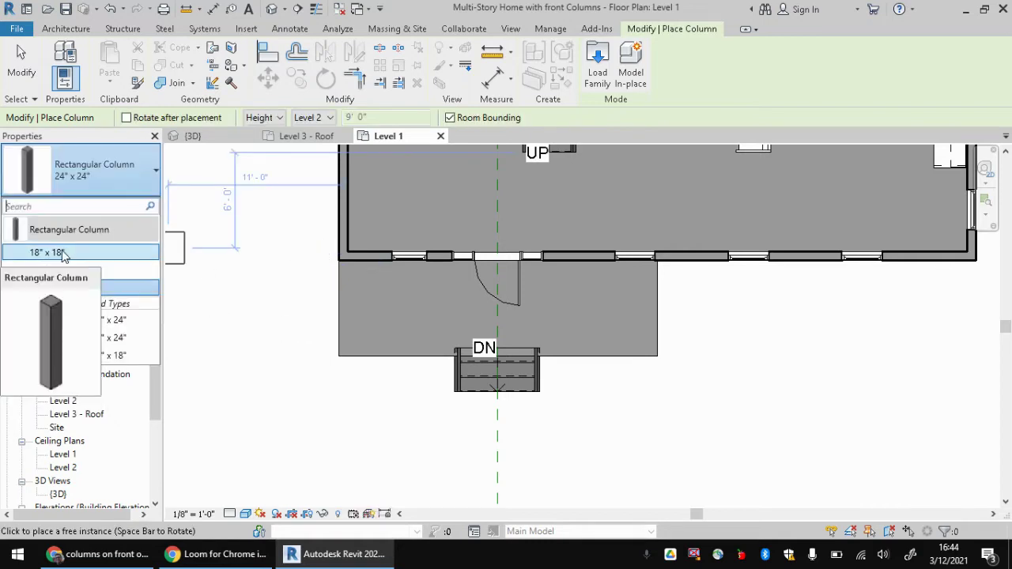
pyautogui.click(49, 250)
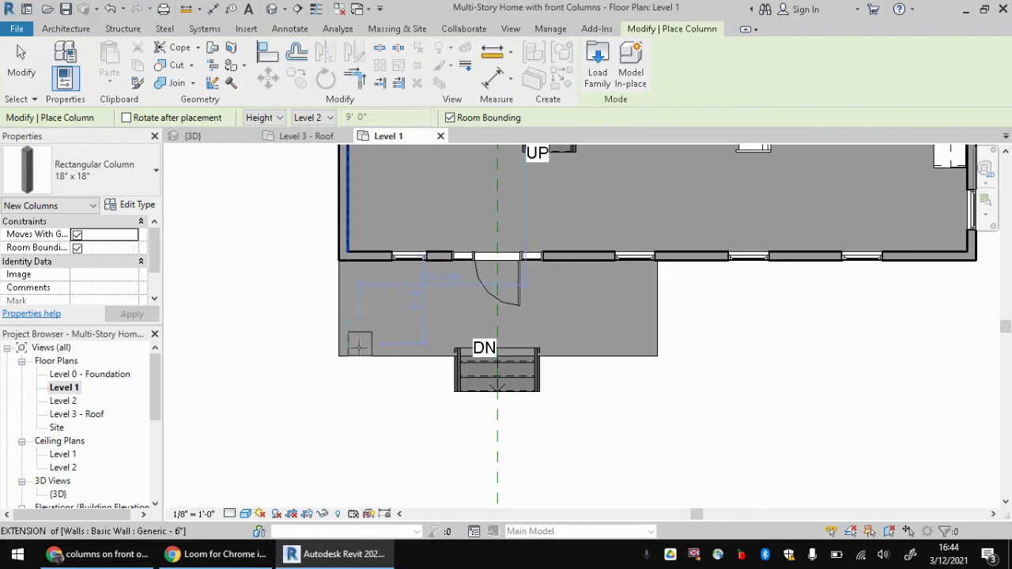
# Place four 18" x 18" rectangular columns in a row near the porch's front edge, two on each side of the stairs.
pyautogui.scroll(2, 352, 349)
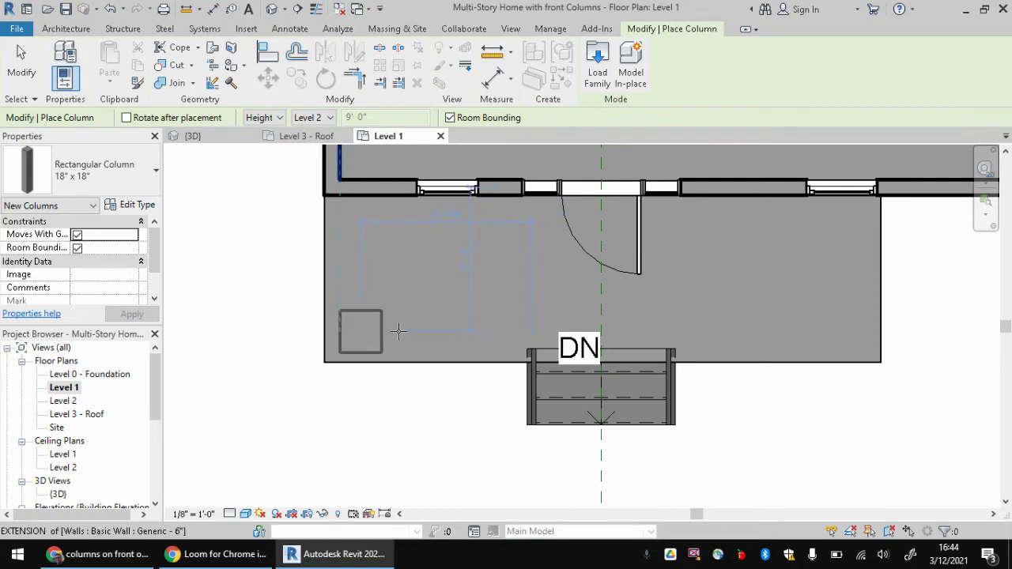
pyautogui.click(361, 332)
pyautogui.click(481, 329)
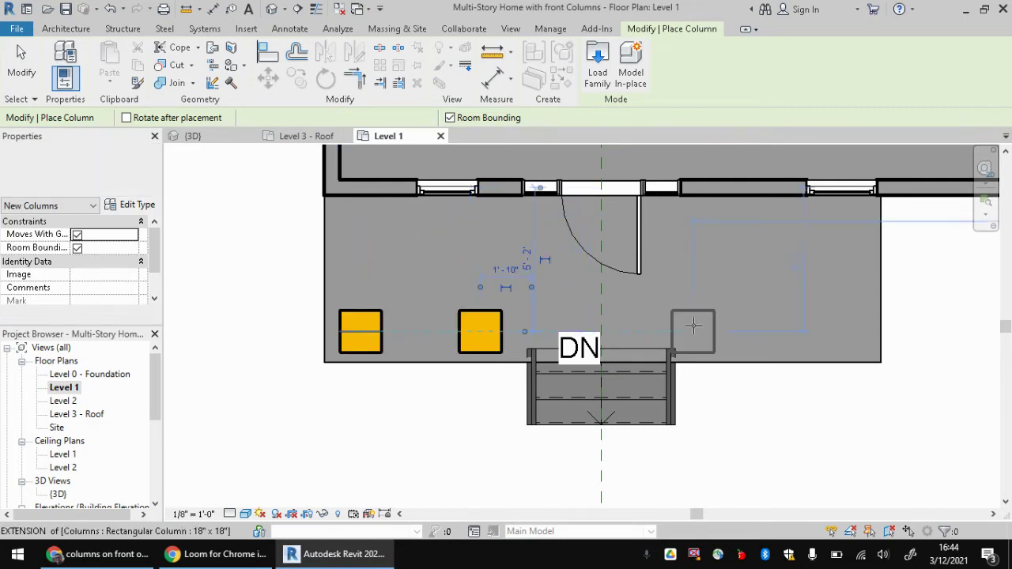
pyautogui.click(712, 331)
pyautogui.click(848, 331)
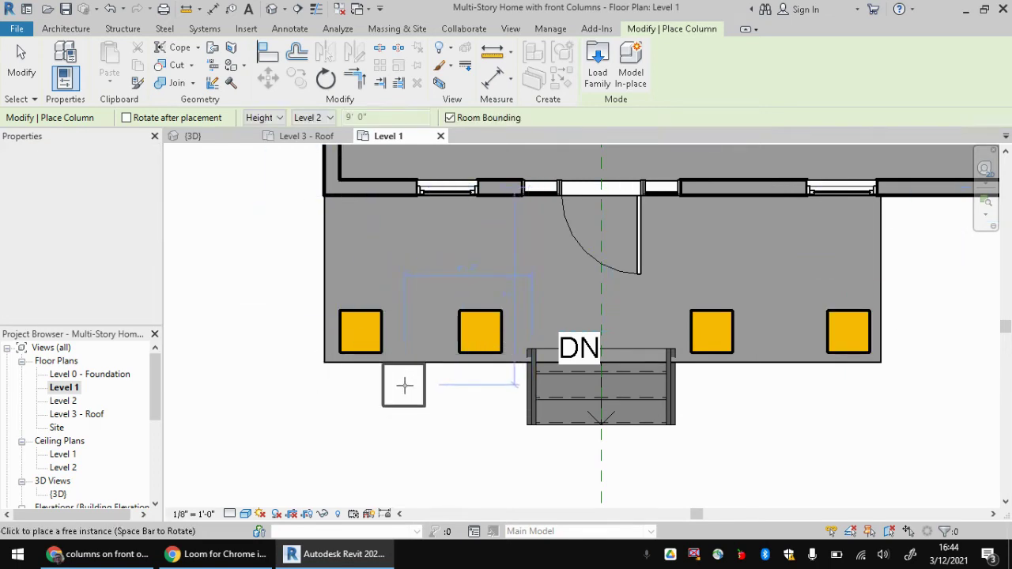
pyautogui.press('Escape')
pyautogui.press('Escape')
# Align the leftmost column's outer face with the porch's left side edge and its front face with the porch's front edge.
pyautogui.click(371, 356)
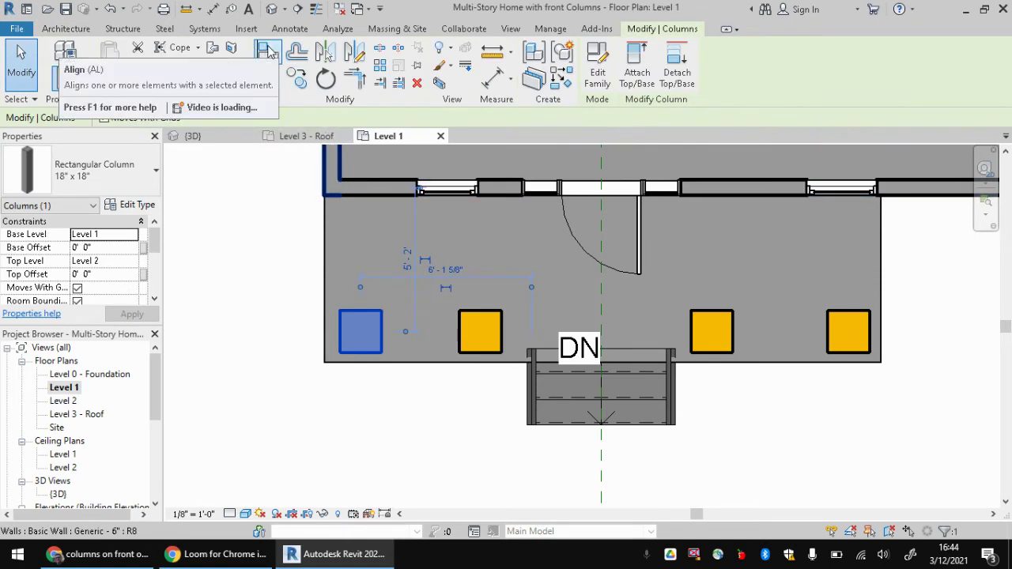
pyautogui.press('Escape')
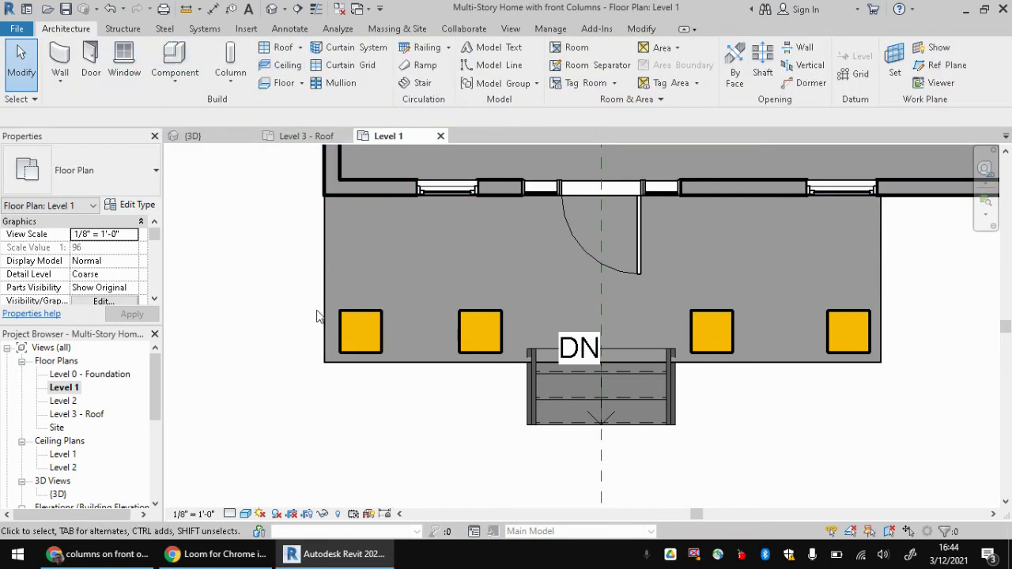
pyautogui.click(368, 340)
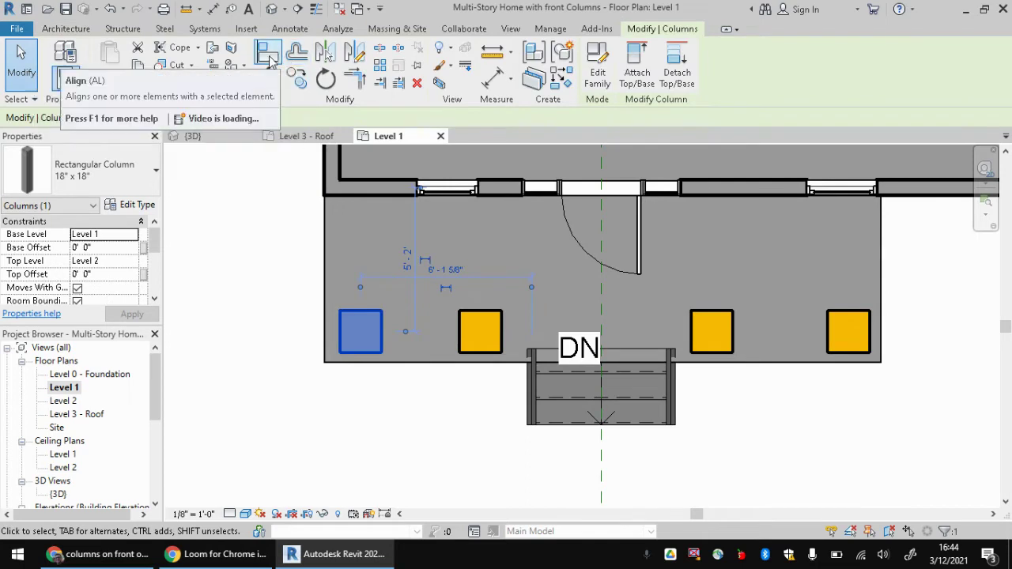
pyautogui.click(268, 53)
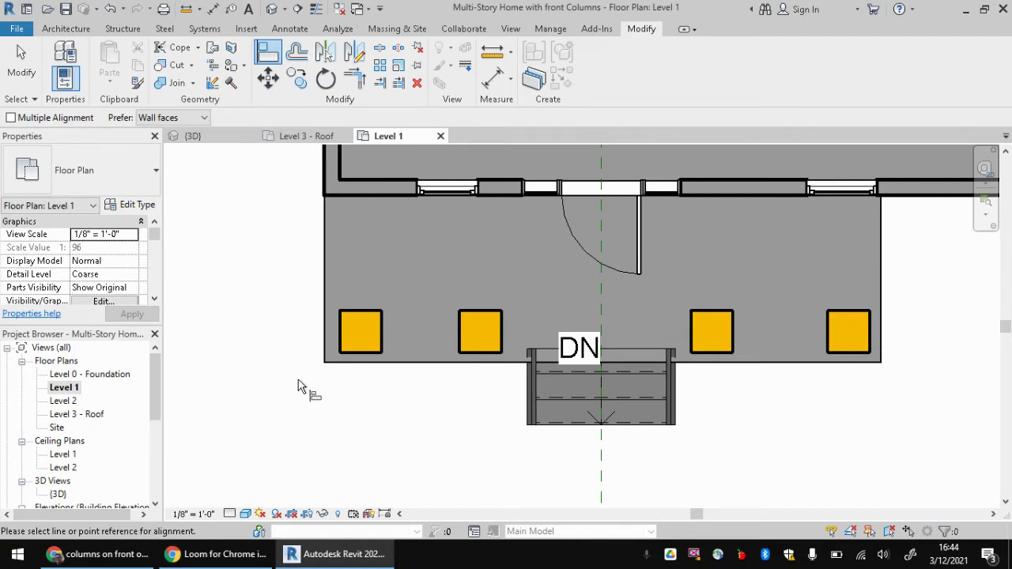
pyautogui.click(316, 327)
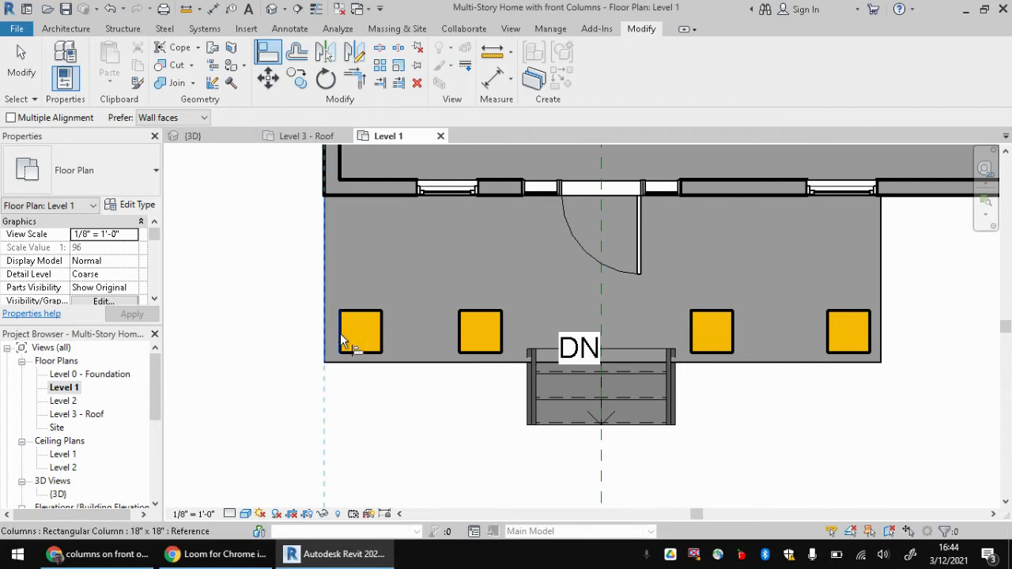
pyautogui.click(341, 338)
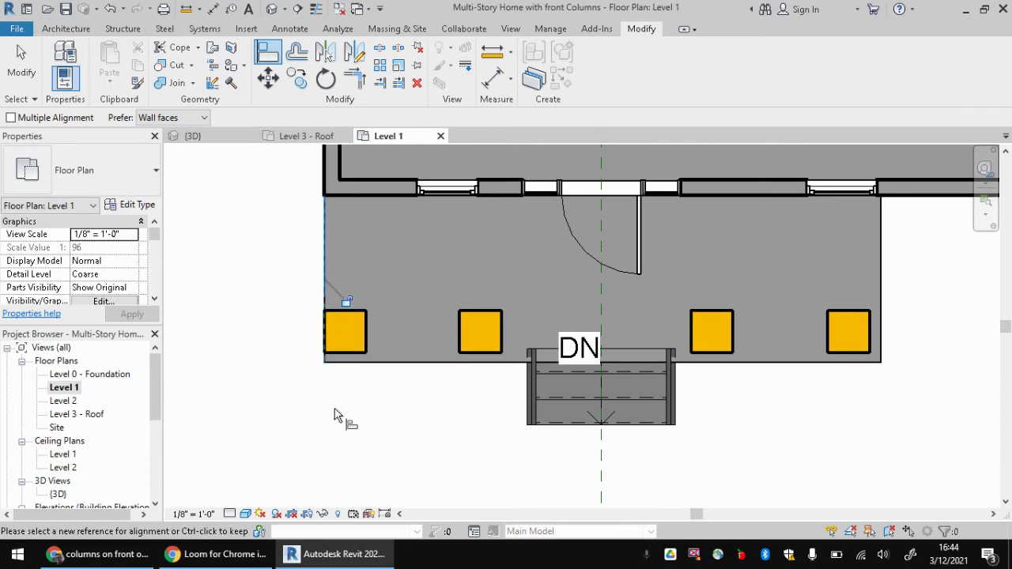
pyautogui.click(411, 367)
pyautogui.click(341, 348)
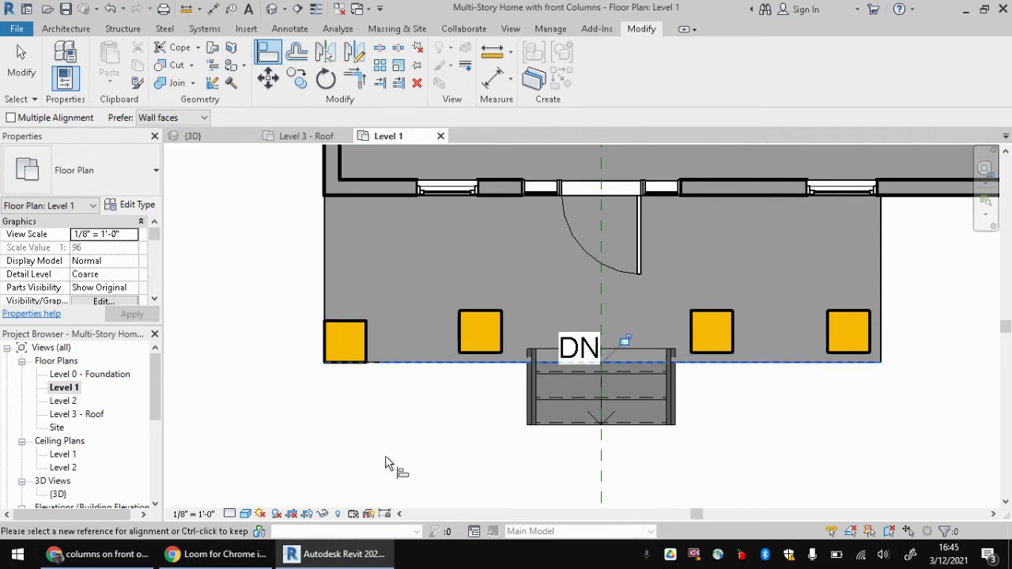
# Align the other three columns' front faces with the porch's front edge, and the rightmost column's outer face with the right side edge.
pyautogui.click(463, 364)
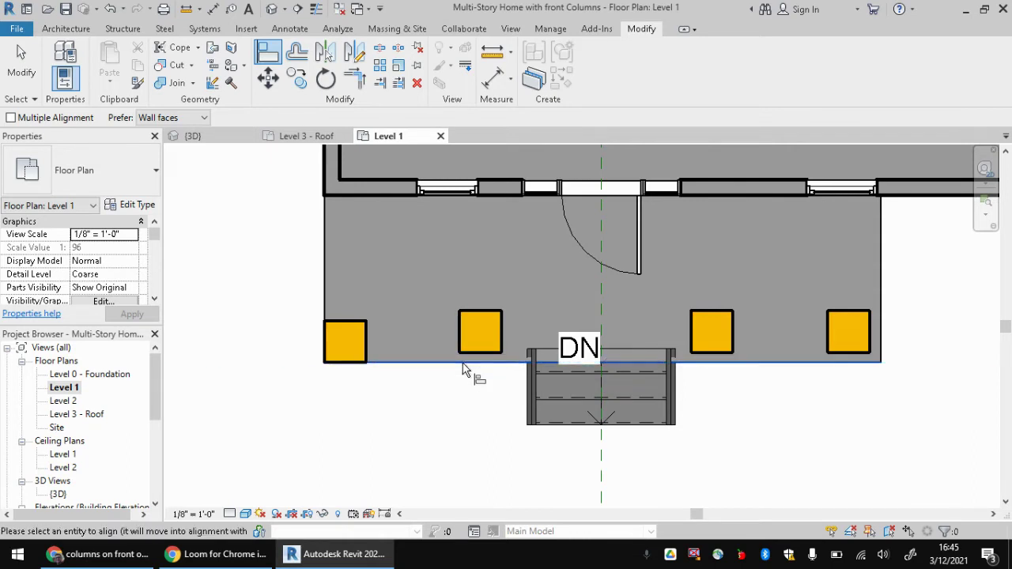
pyautogui.click(485, 350)
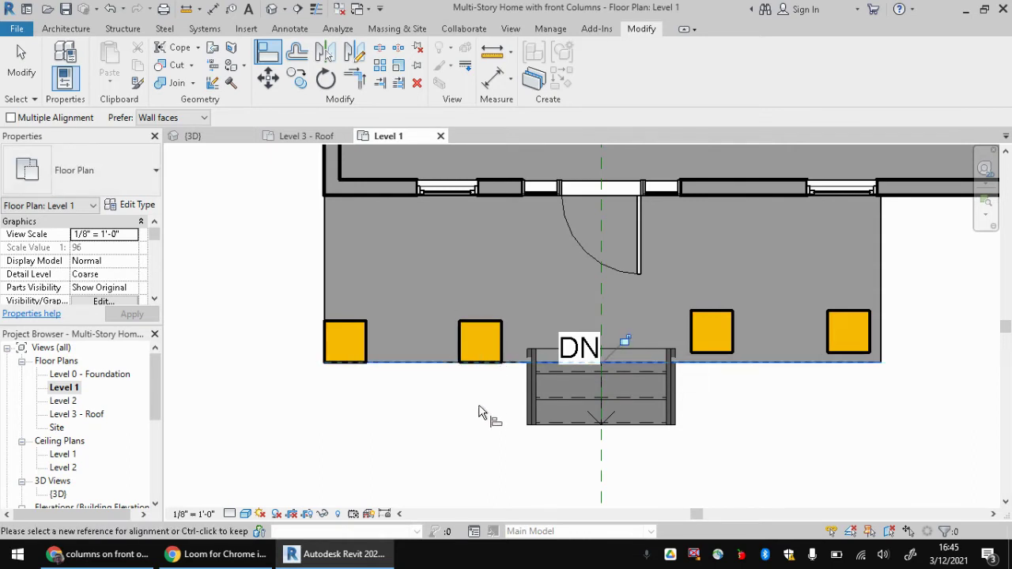
pyautogui.click(717, 365)
pyautogui.click(720, 354)
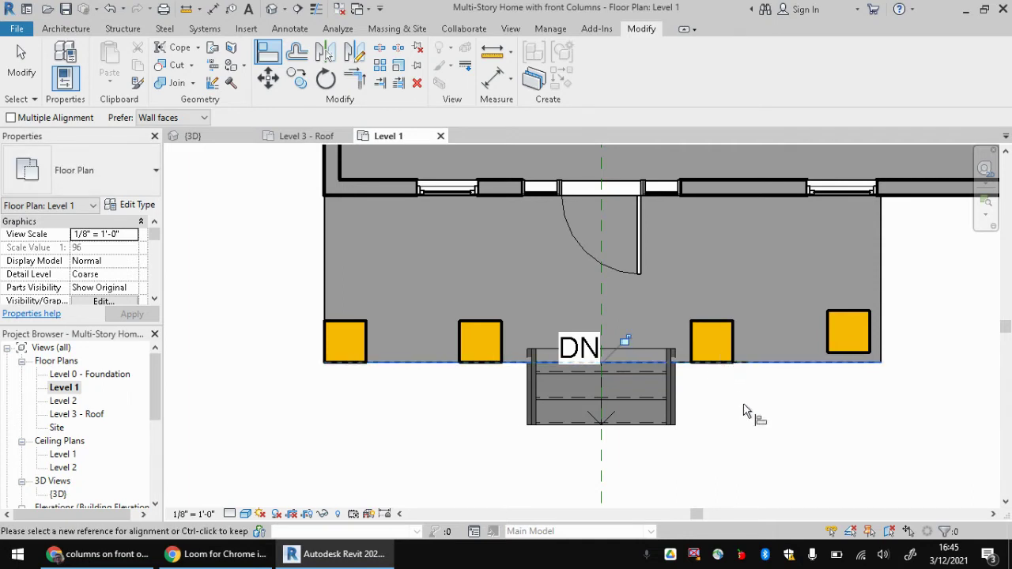
pyautogui.click(847, 362)
pyautogui.click(847, 349)
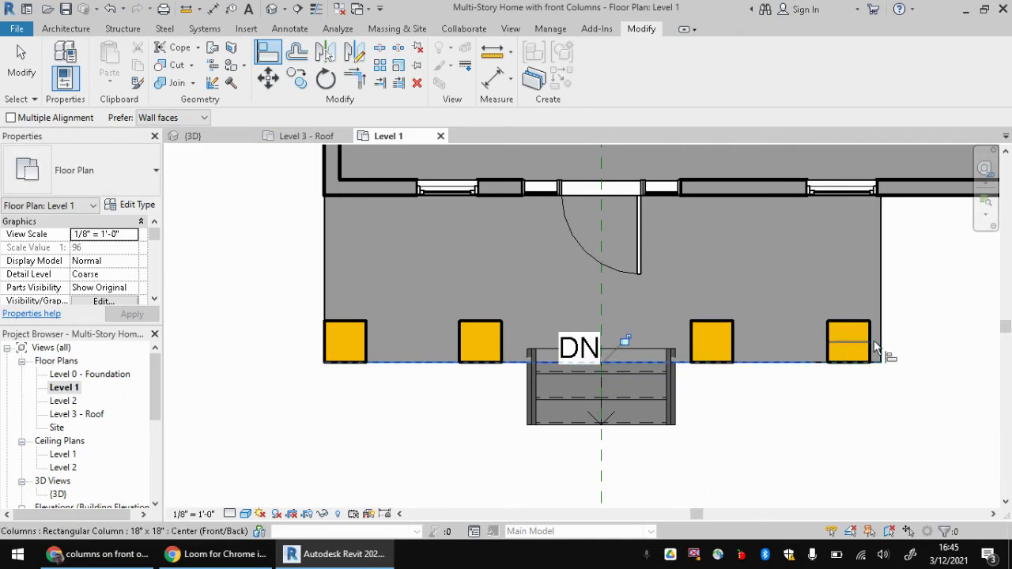
pyautogui.click(882, 340)
pyautogui.click(868, 352)
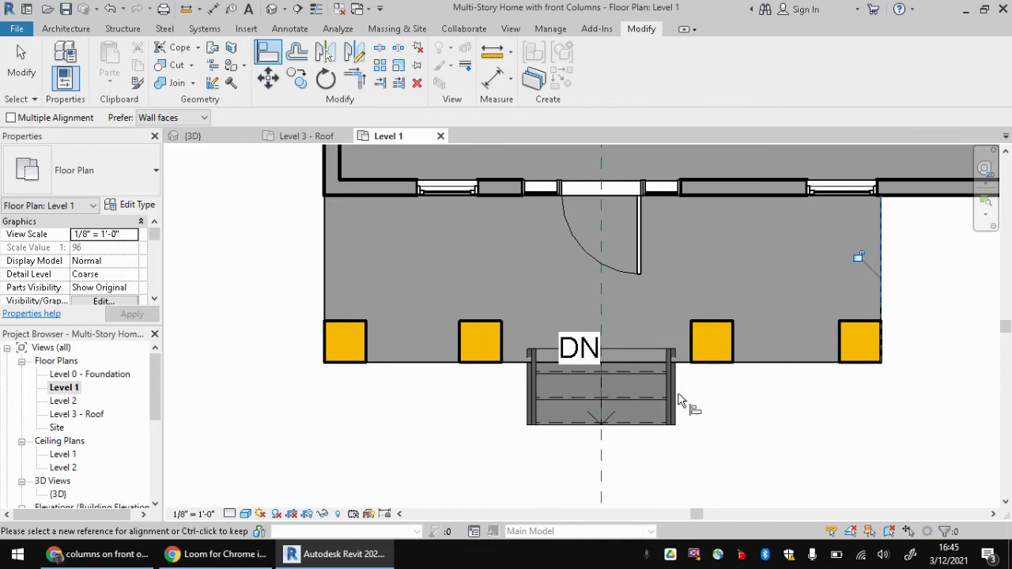
# Align the inner faces of the two middle columns with the outer side edges of the porch stairs.
pyautogui.scroll(5, 684, 368)
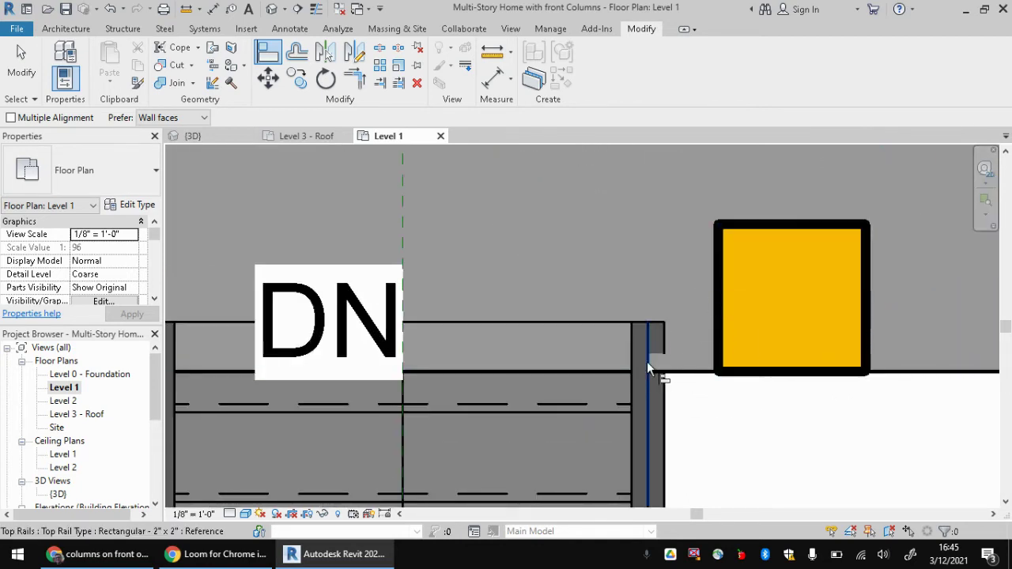
pyautogui.moveTo(663, 332); pyautogui.dragTo(643, 244, button='middle')
pyautogui.scroll(-1, 643, 244)
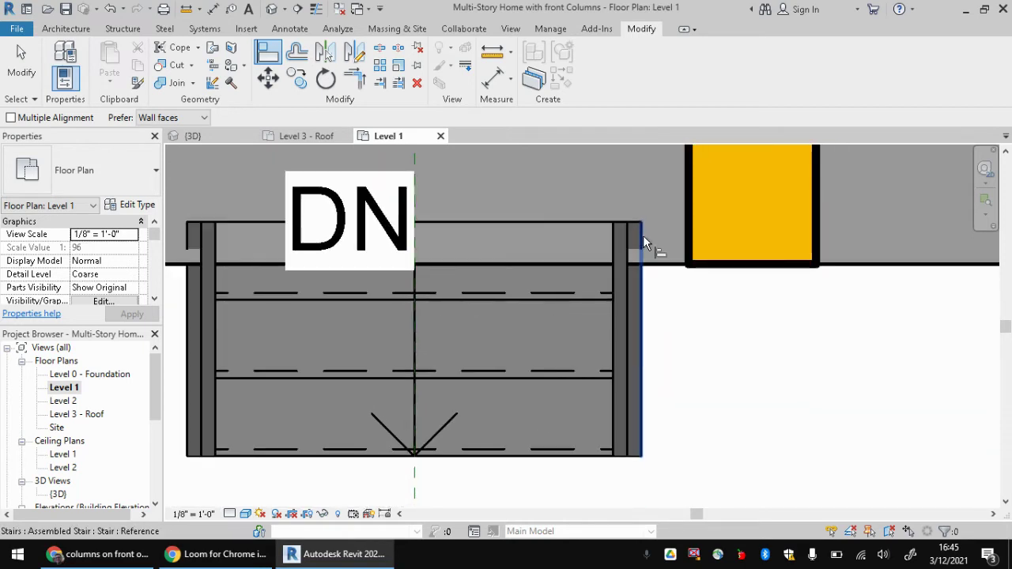
pyautogui.click(686, 232)
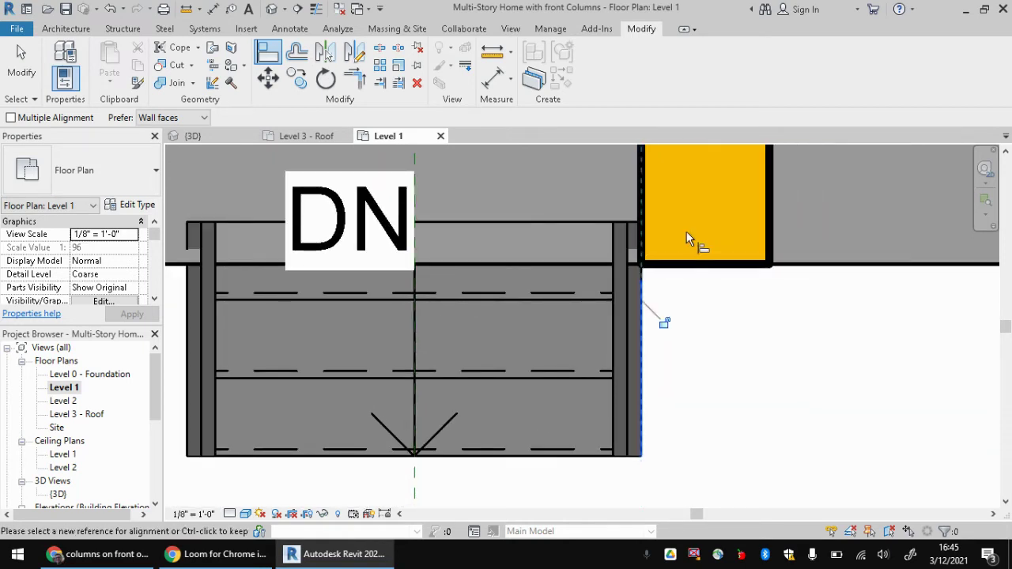
pyautogui.scroll(-3, 570, 280)
pyautogui.scroll(2, 306, 255)
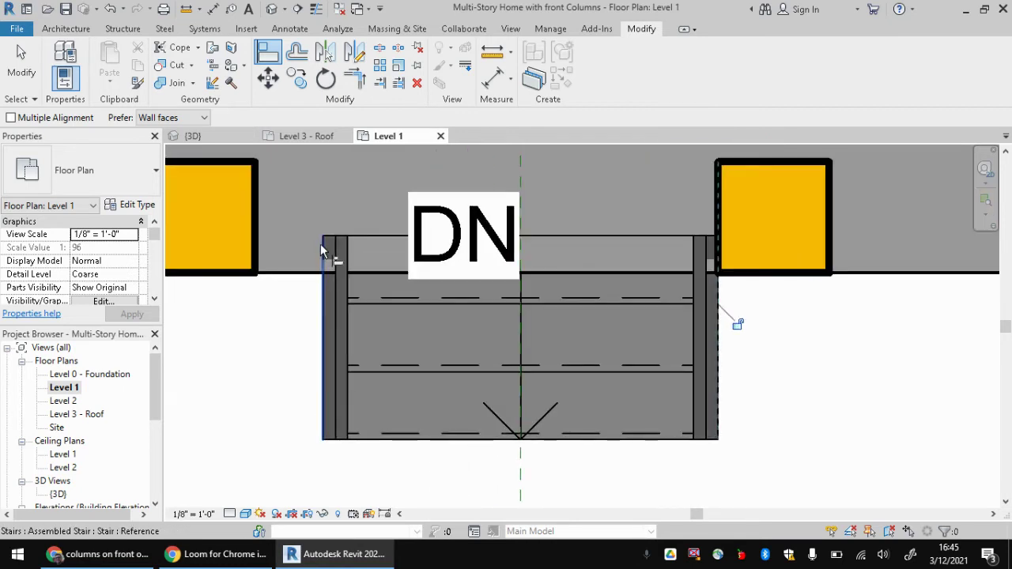
pyautogui.click(321, 245)
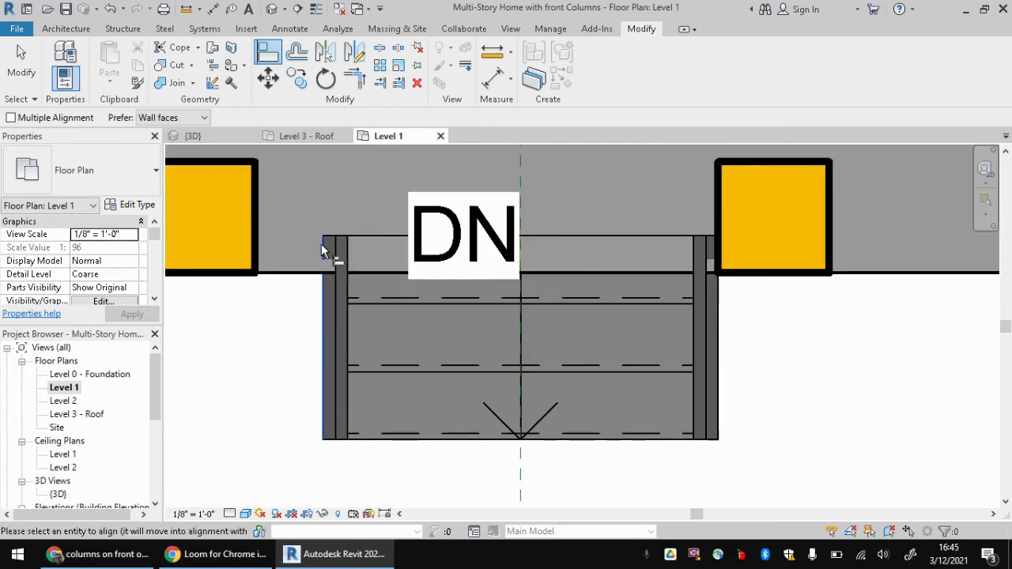
pyautogui.click(257, 246)
pyautogui.scroll(-1, 314, 350)
pyautogui.scroll(-1, 314, 351)
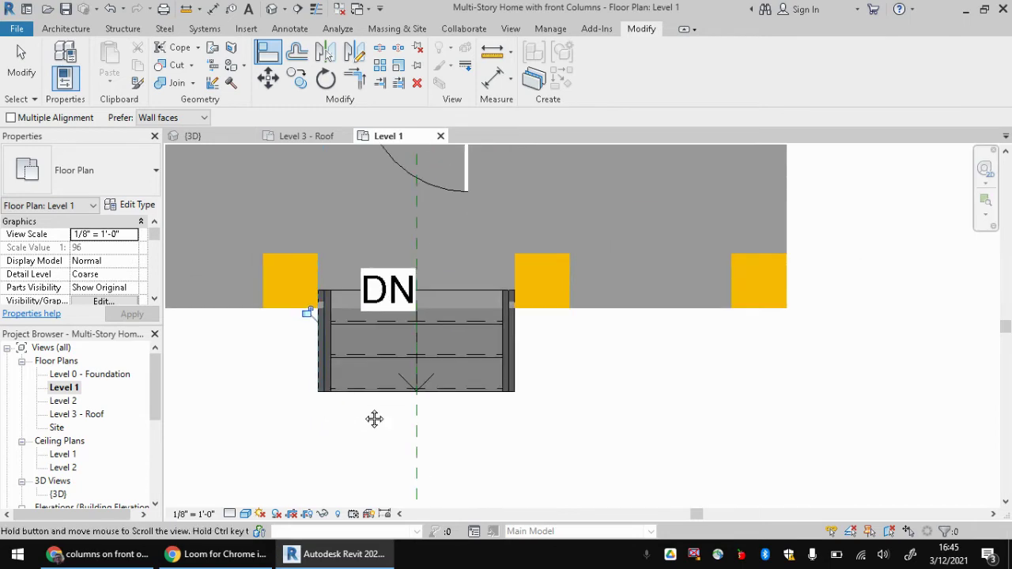
pyautogui.moveTo(373, 417); pyautogui.dragTo(616, 417, button='middle')
# In the 3D view, attach the tops of all four porch columns to the gable roof above the porch.
pyautogui.click(193, 136)
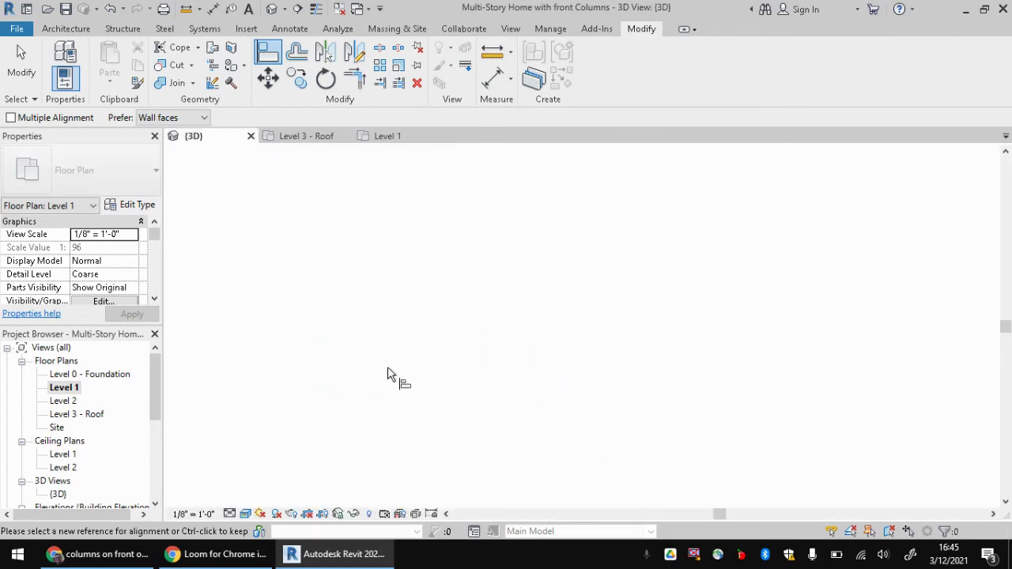
pyautogui.scroll(3, 370, 246)
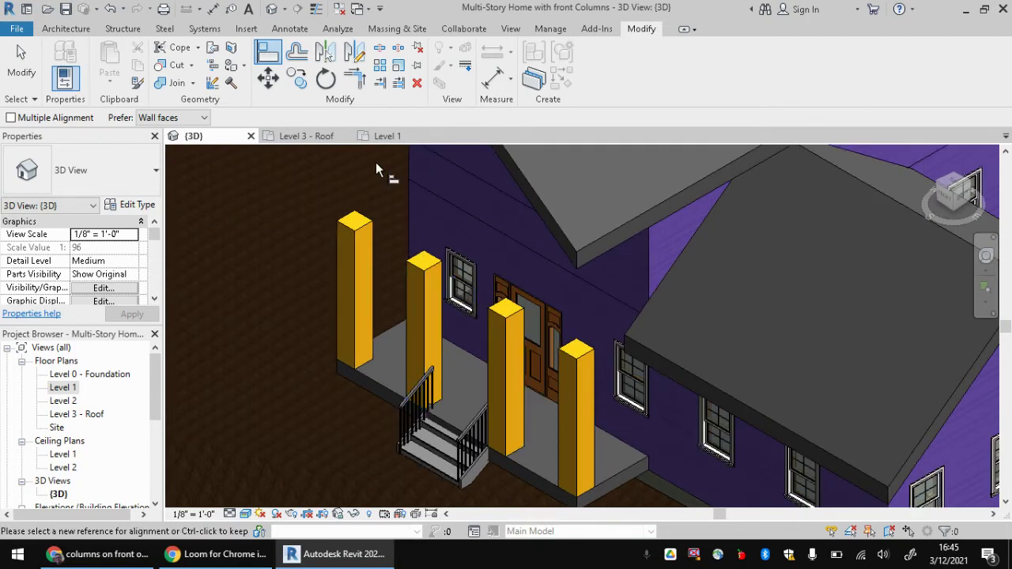
pyautogui.press('Escape')
pyautogui.press('Escape')
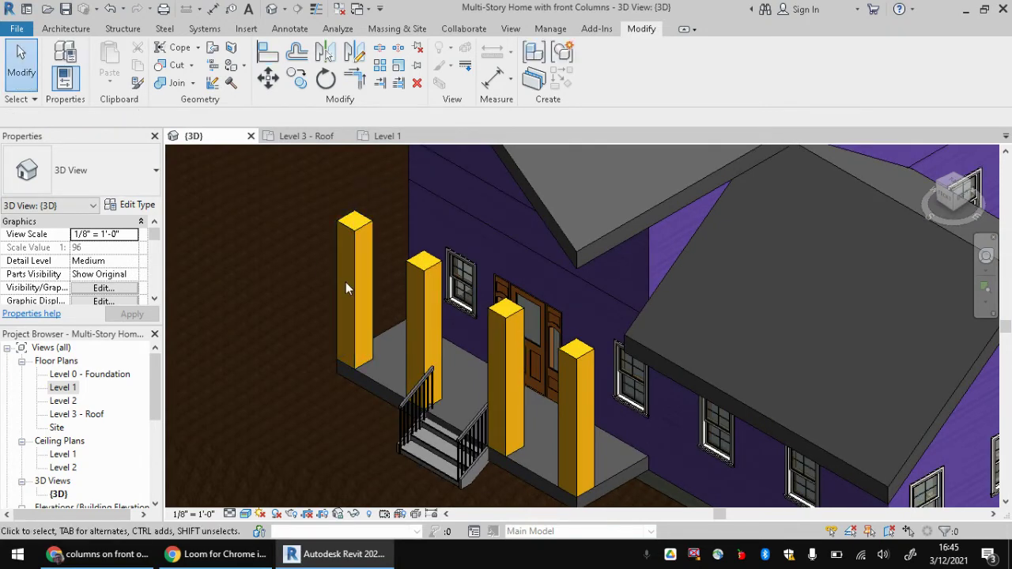
pyautogui.click(351, 261)
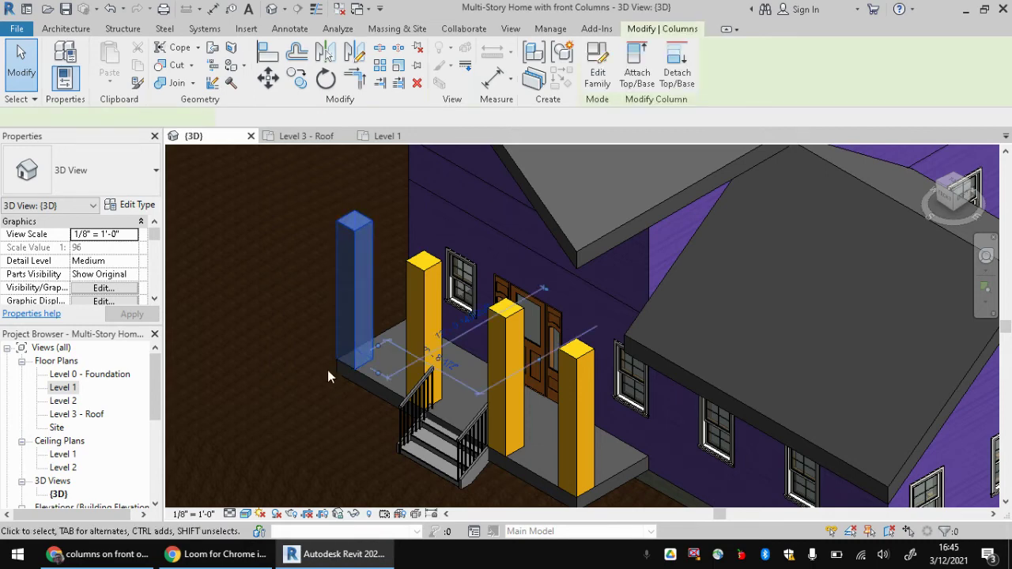
pyautogui.scroll(-3, 384, 341)
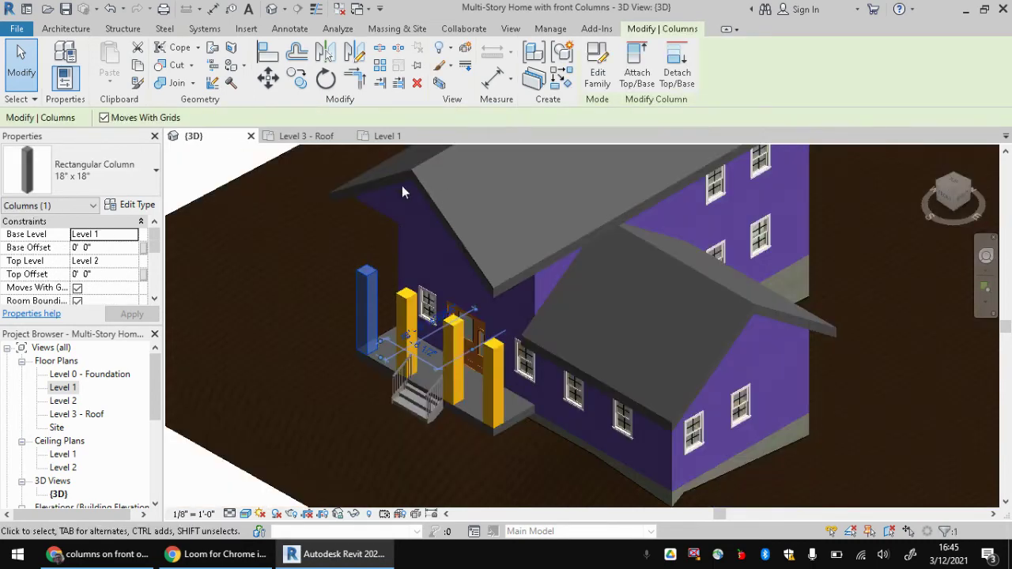
pyautogui.keyDown('ctrl'); pyautogui.click(407, 316); pyautogui.keyUp('ctrl')
pyautogui.keyDown('ctrl'); pyautogui.click(454, 356); pyautogui.keyUp('ctrl')
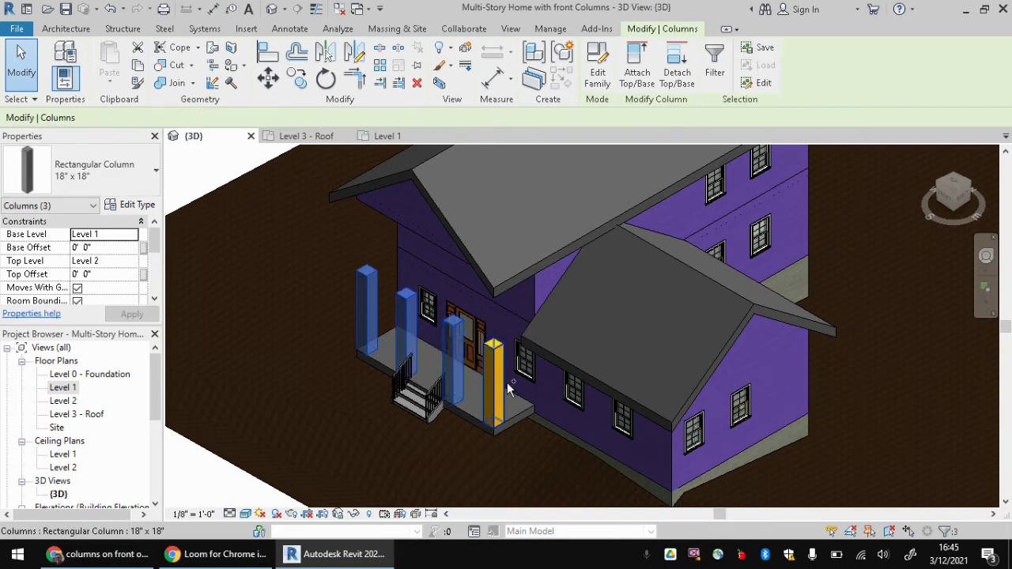
pyautogui.keyDown('ctrl'); pyautogui.click(496, 383); pyautogui.keyUp('ctrl')
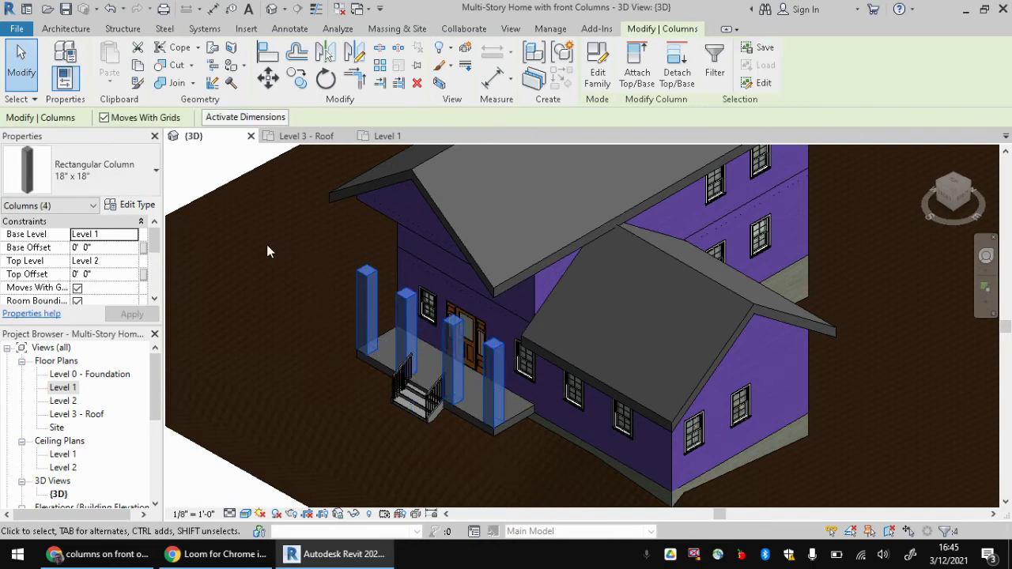
pyautogui.click(633, 73)
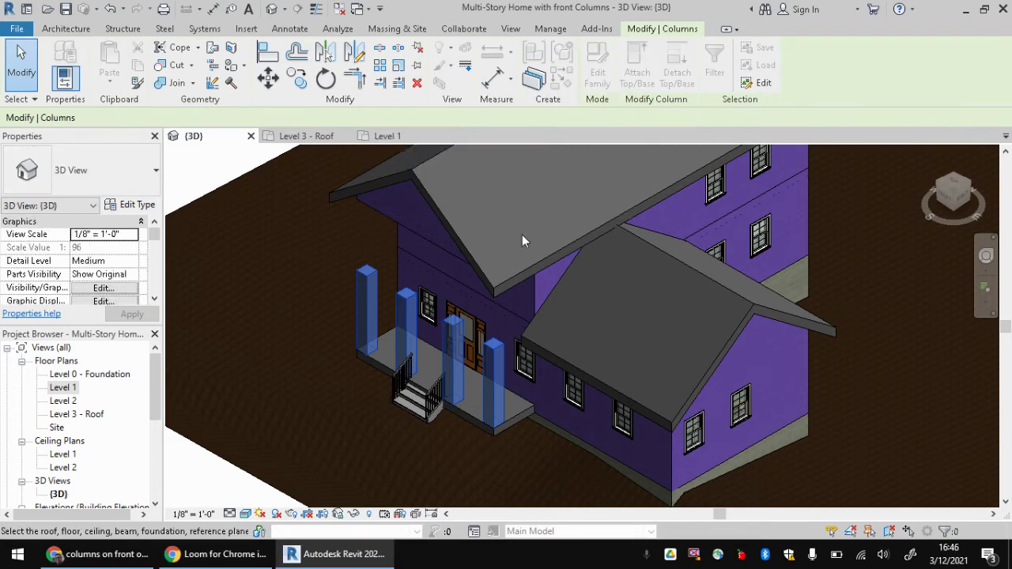
pyautogui.click(378, 214)
pyautogui.press('Escape')
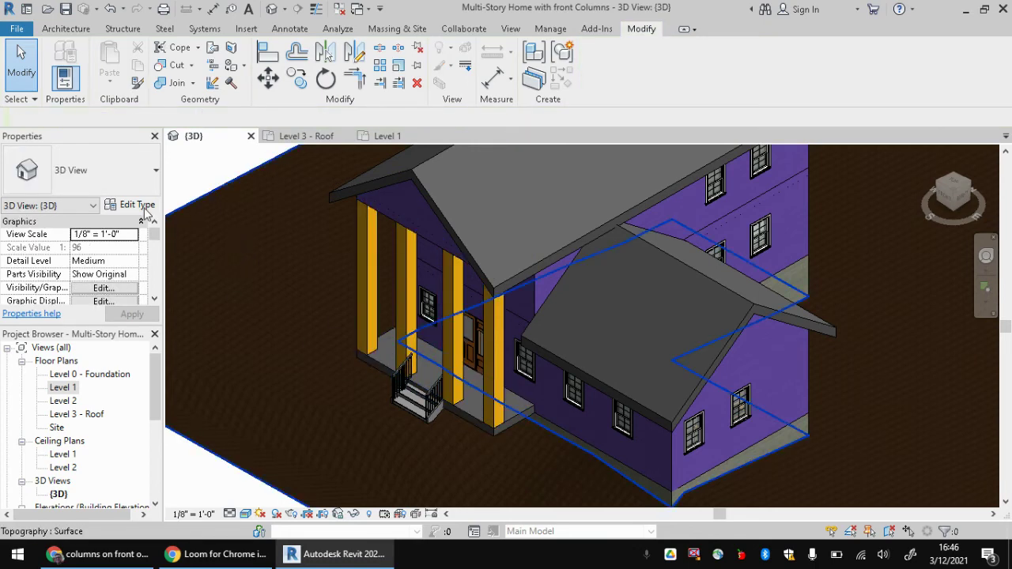
# Open the material choice for the porch columns' 18" x 18" type and search the materials for "wall texture".
pyautogui.click(363, 273)
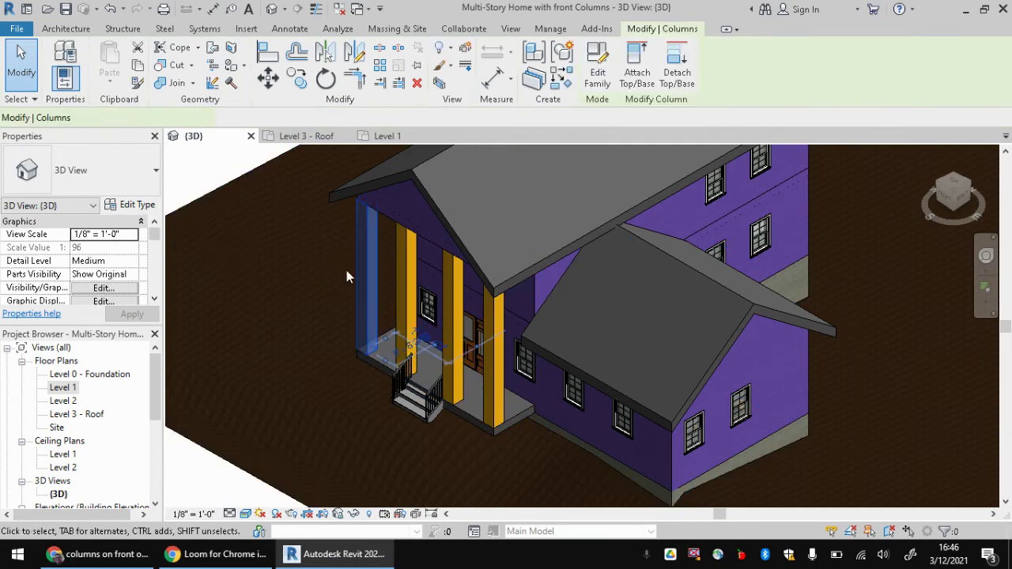
pyautogui.click(126, 207)
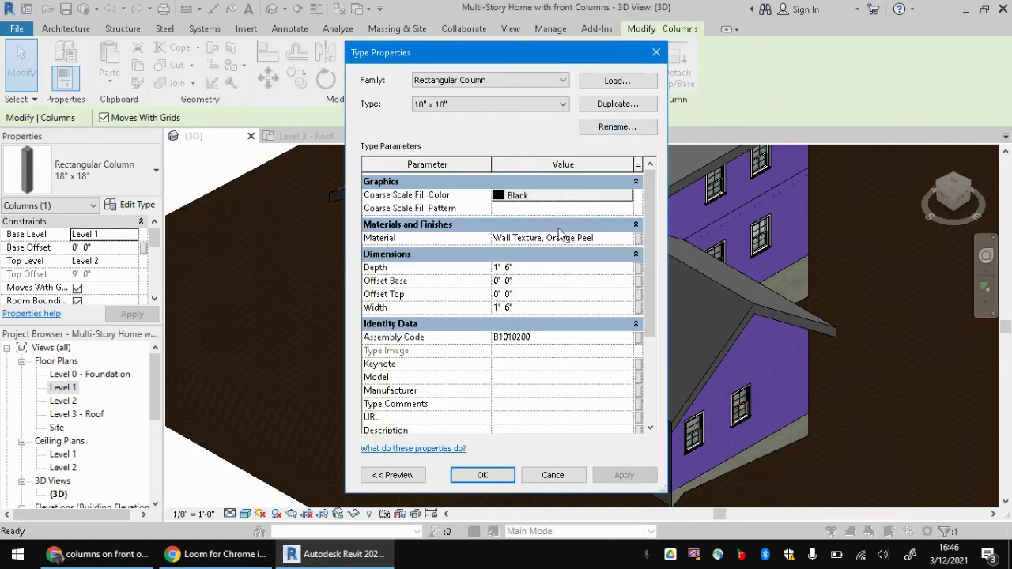
pyautogui.click(599, 238)
pyautogui.click(627, 239)
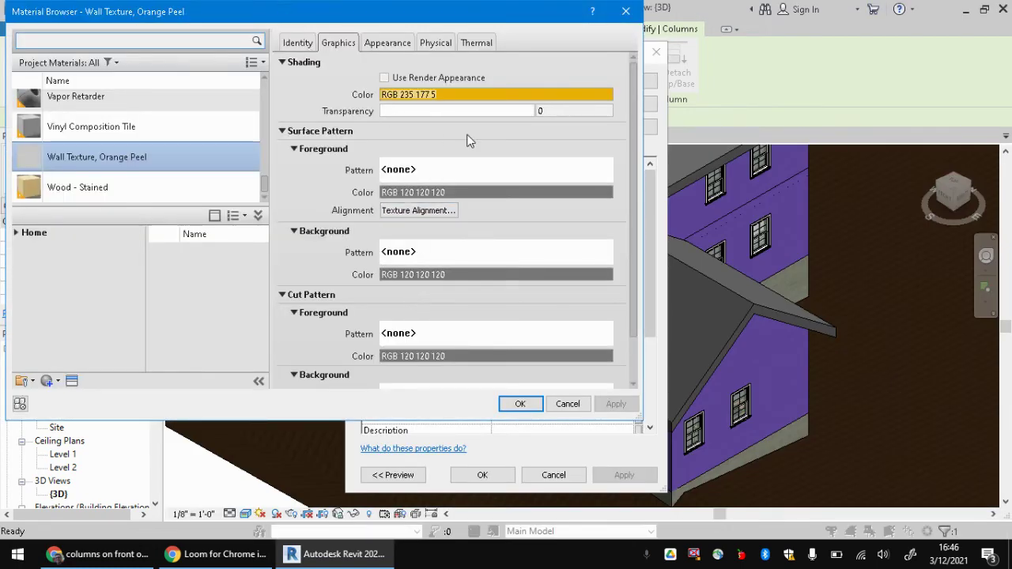
pyautogui.scroll(1, 103, 162)
pyautogui.click(97, 43)
pyautogui.write('wall texture')
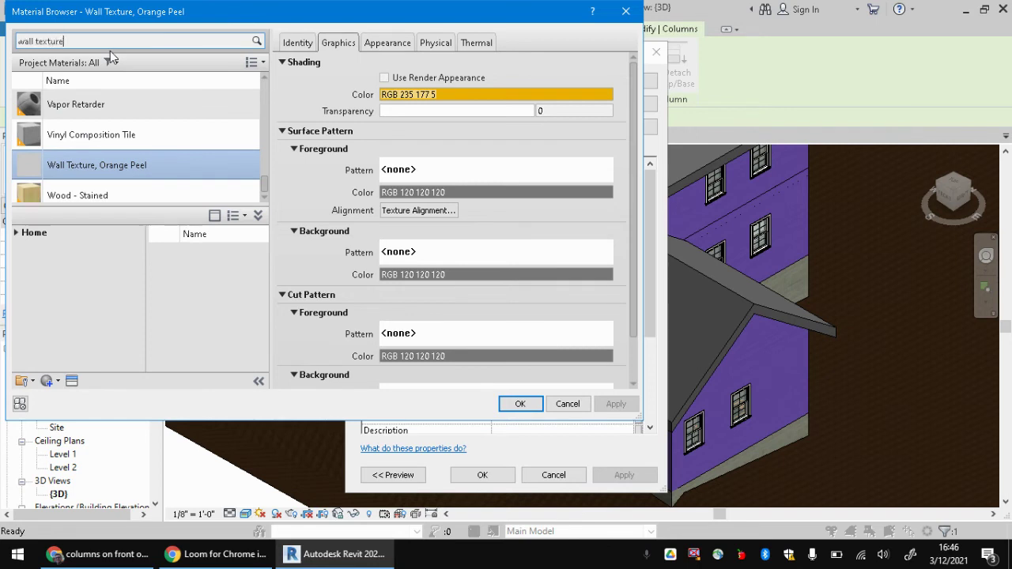
pyautogui.press('Return')
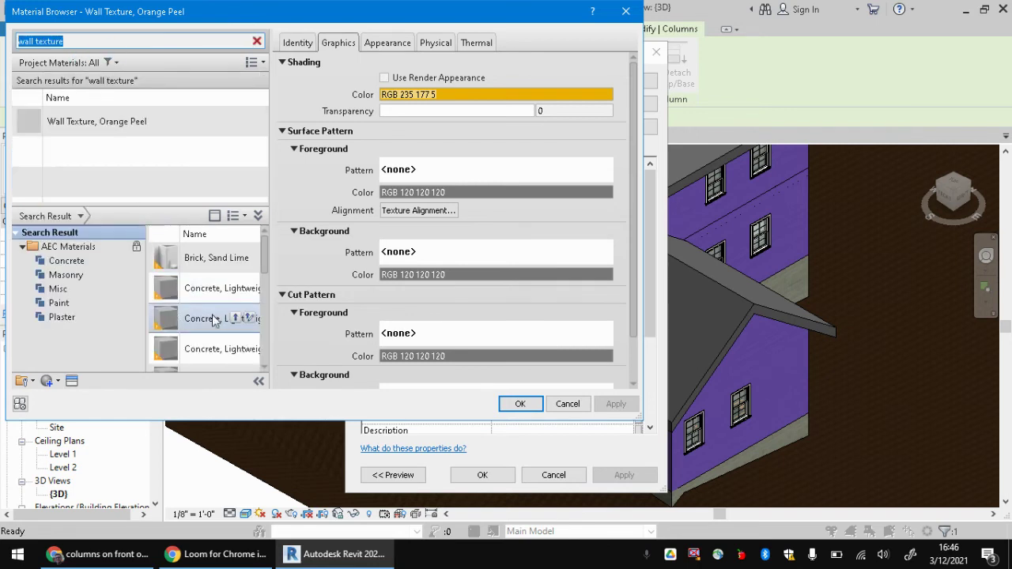
# Add the library material Wall Texture, Orange Peel to the project, keeping both it and the existing appearance of the same name.
pyautogui.scroll(-3, 215, 339)
pyautogui.scroll(-3, 211, 353)
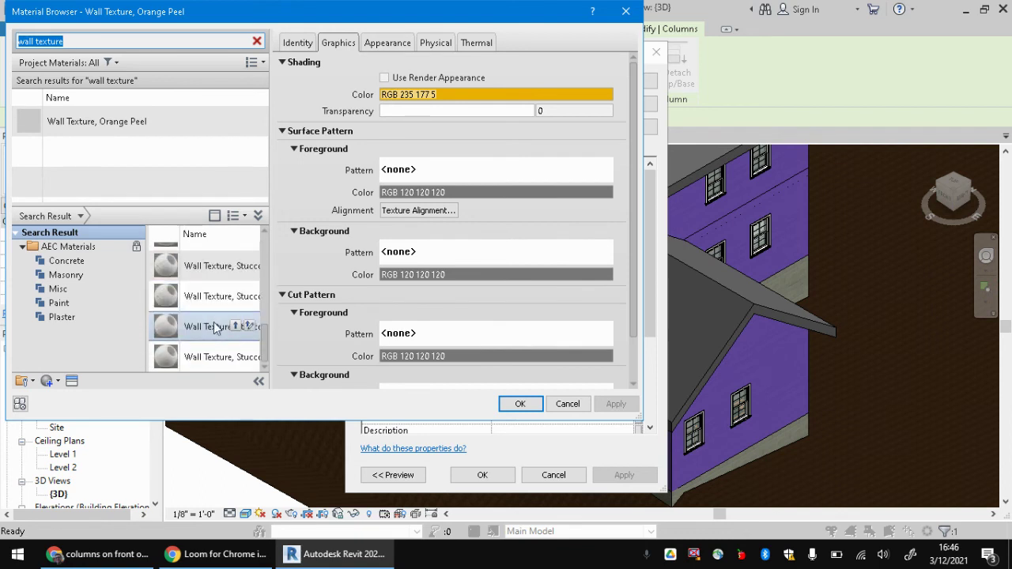
pyautogui.moveTo(271, 310); pyautogui.dragTo(371, 310)
pyautogui.scroll(3, 286, 317)
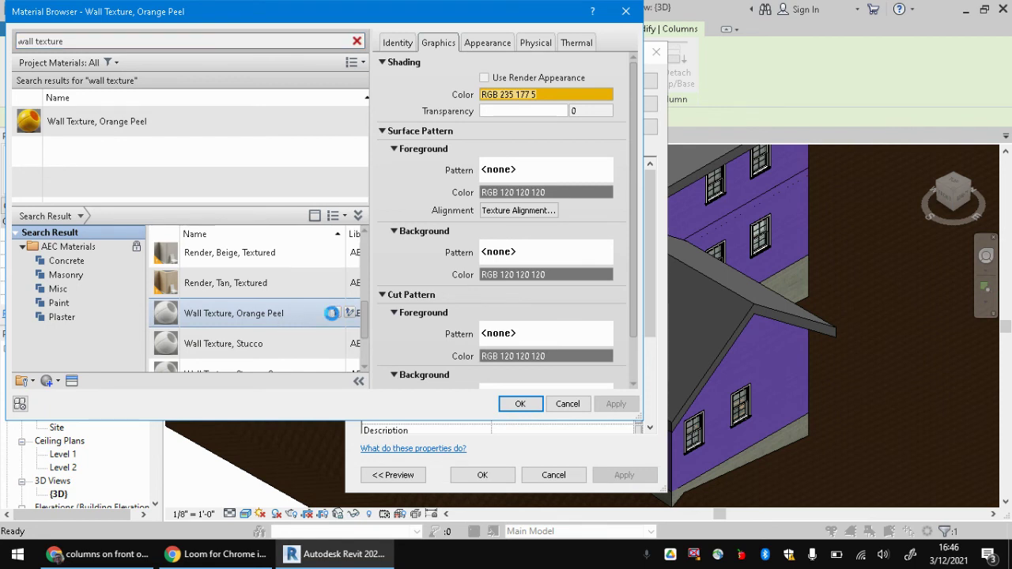
pyautogui.click(332, 313)
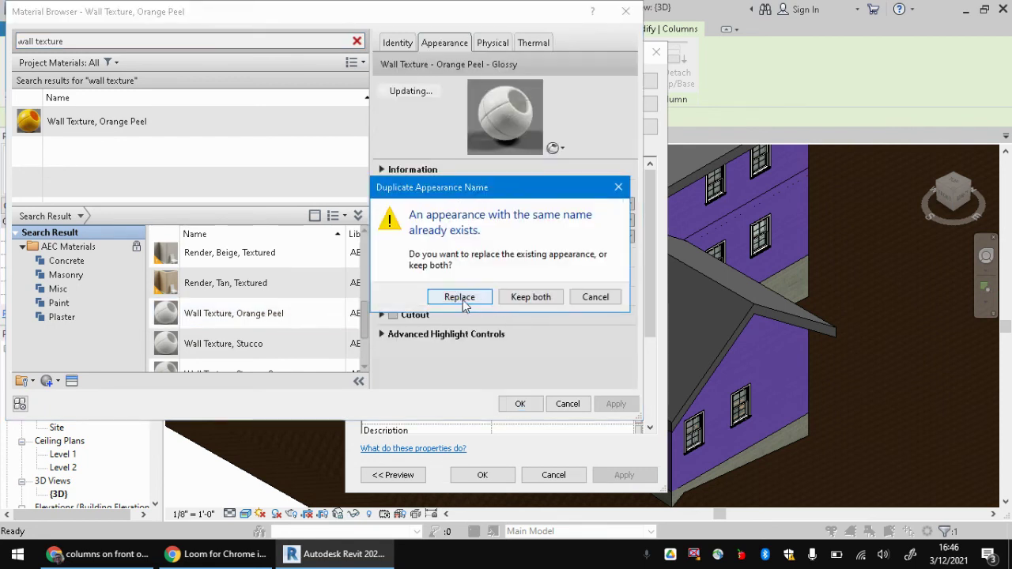
pyautogui.click(487, 302)
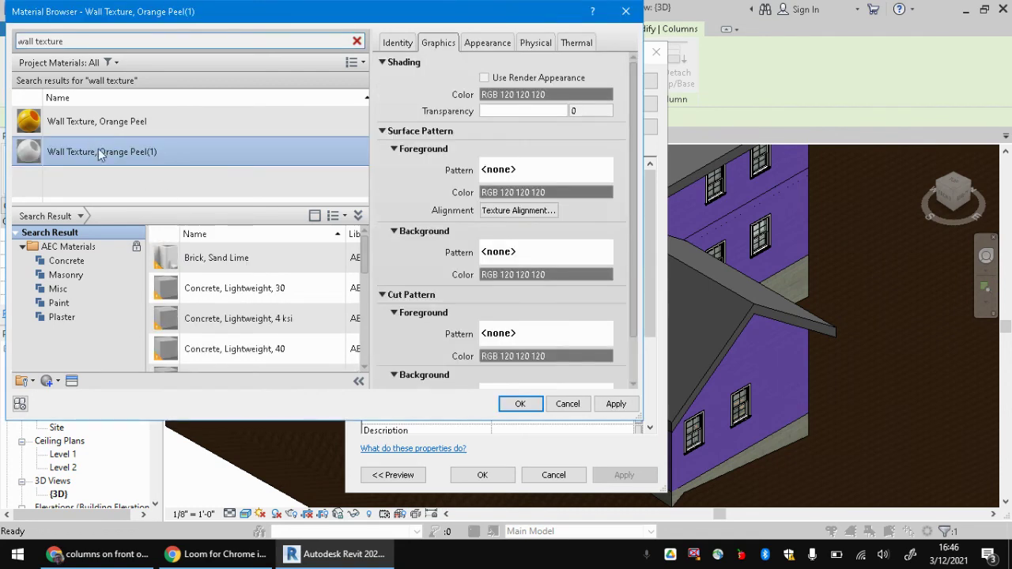
# Set the appearance color of the newly added Orange Peel wall texture to a dark blue, RGB 33 5 190.
pyautogui.click(523, 95)
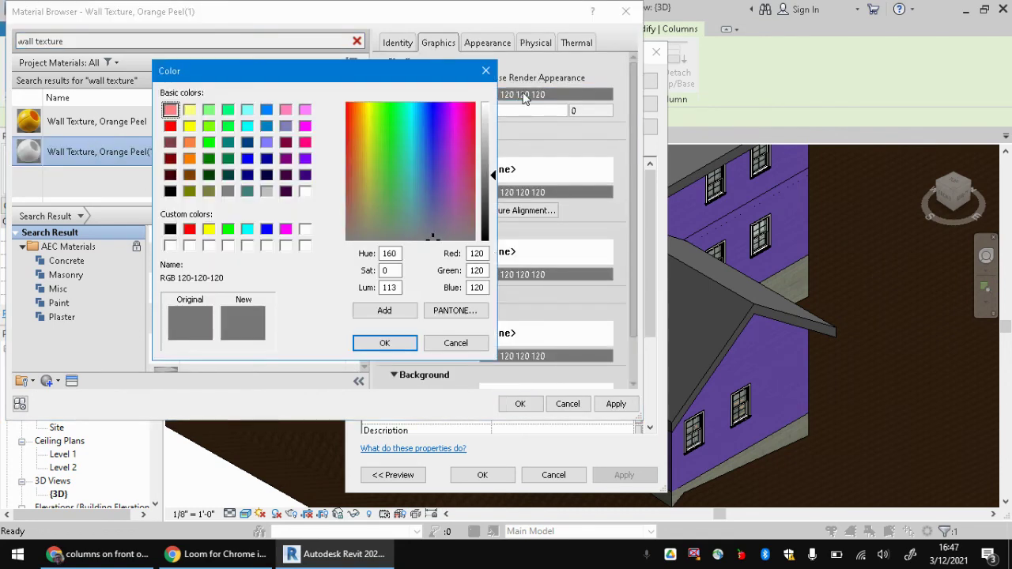
pyautogui.click(485, 71)
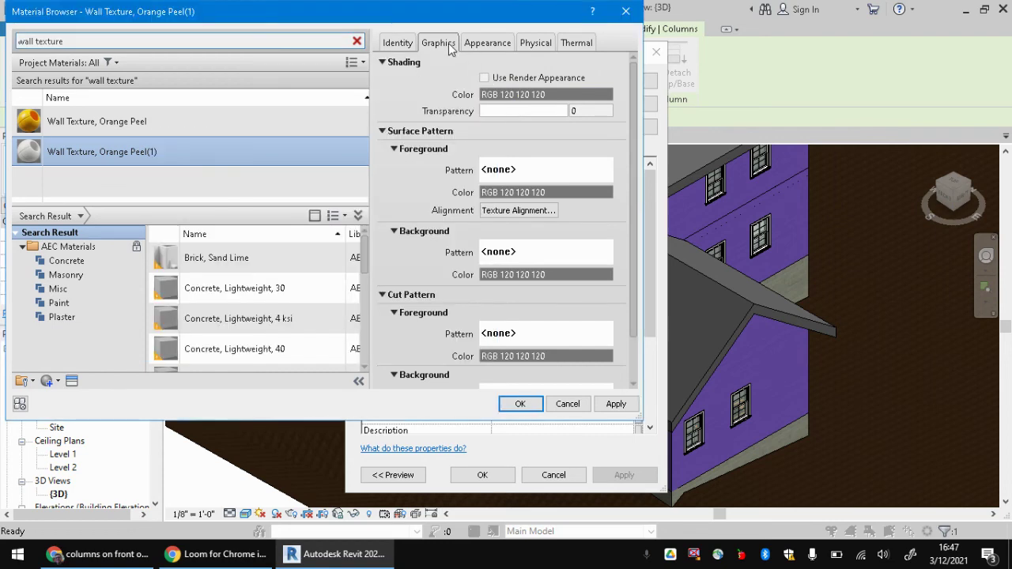
pyautogui.click(483, 45)
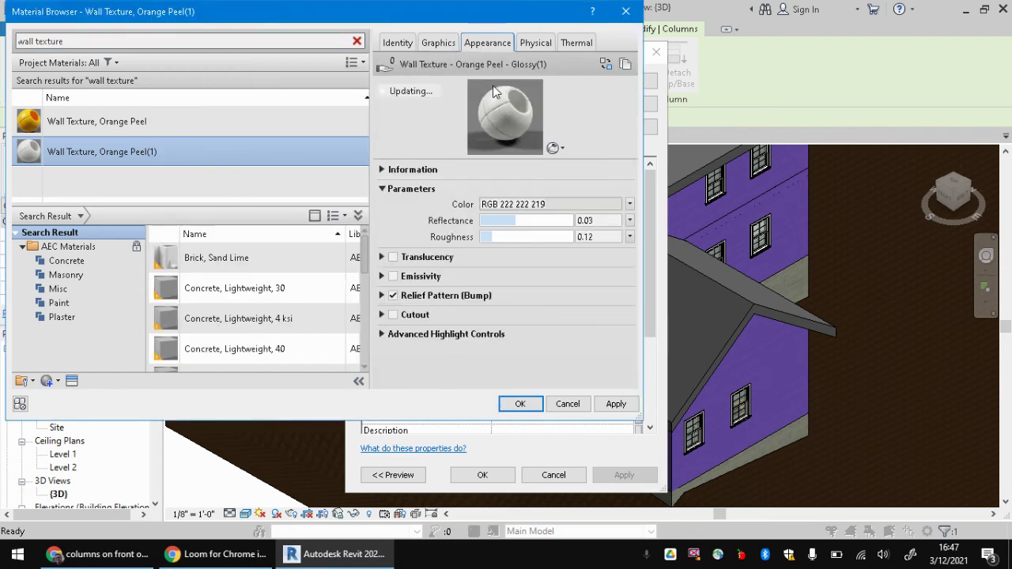
pyautogui.click(518, 204)
pyautogui.click(424, 118)
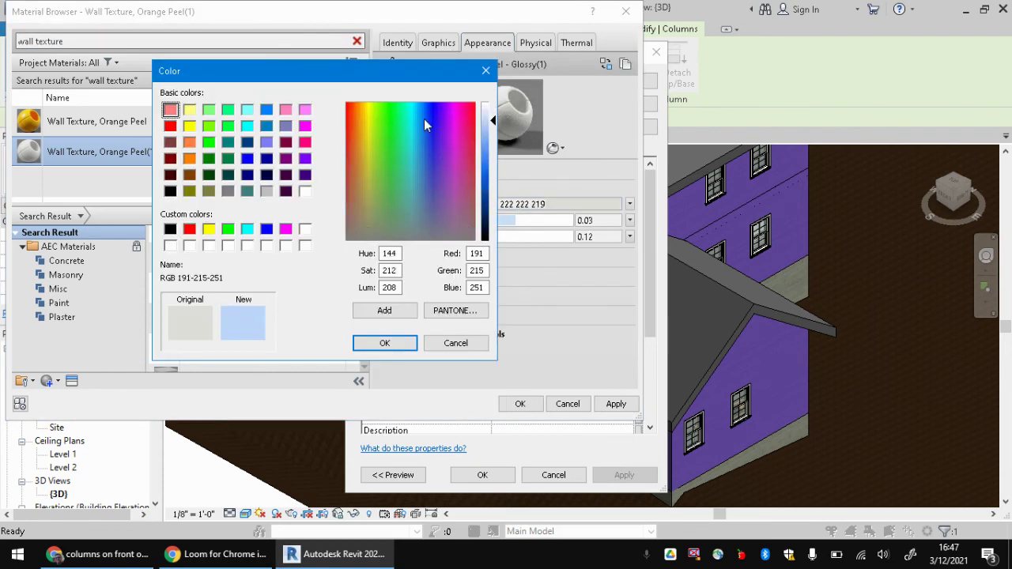
pyautogui.click(436, 111)
pyautogui.moveTo(483, 174); pyautogui.dragTo(484, 187)
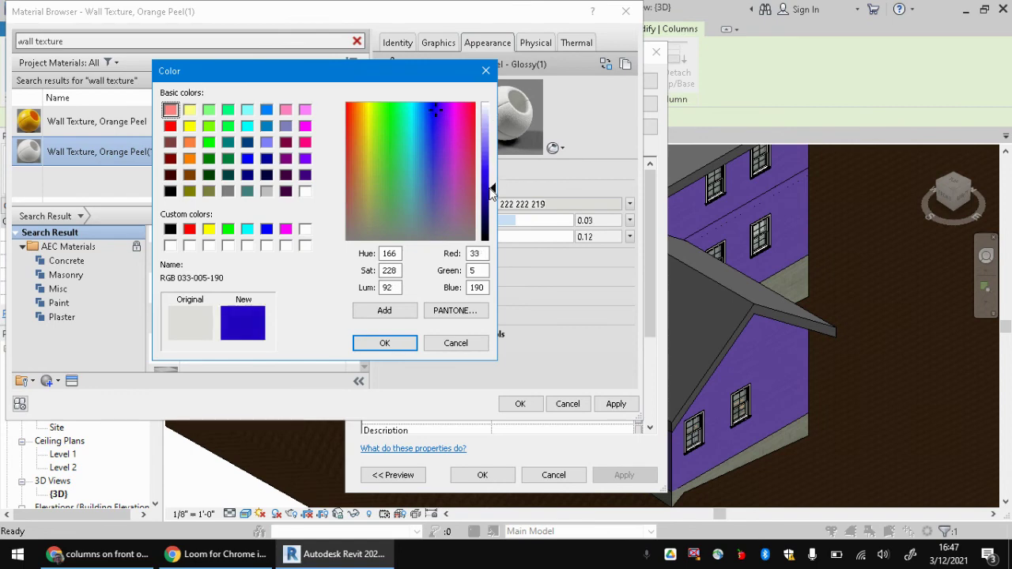
pyautogui.click(384, 343)
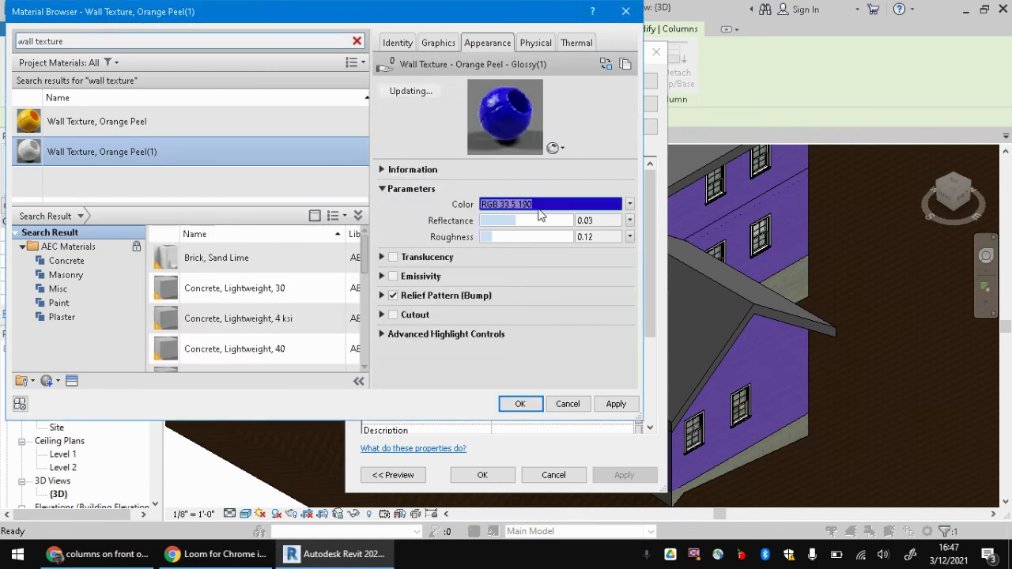
pyautogui.click(539, 206)
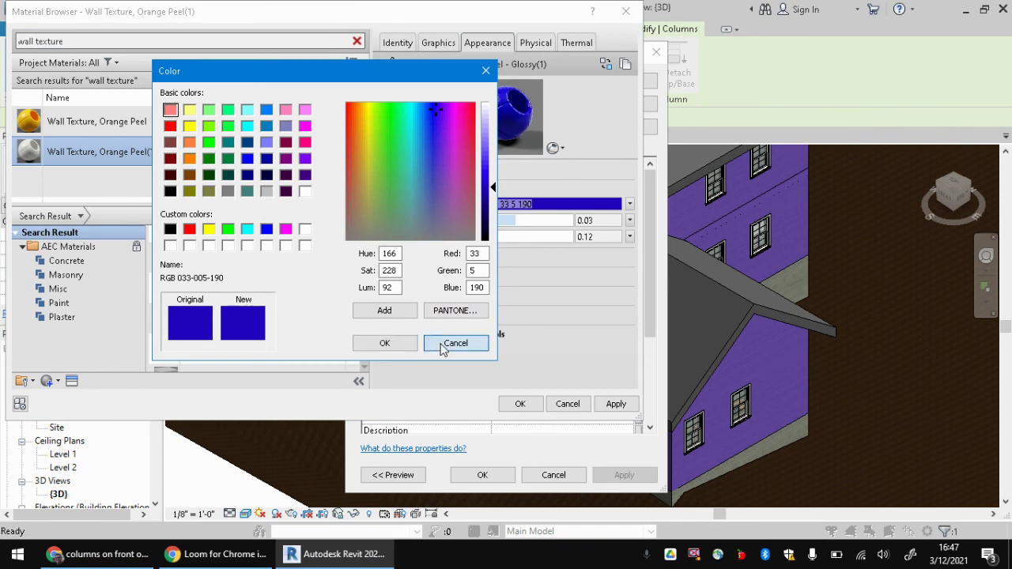
pyautogui.click(454, 343)
pyautogui.rightClick(504, 211)
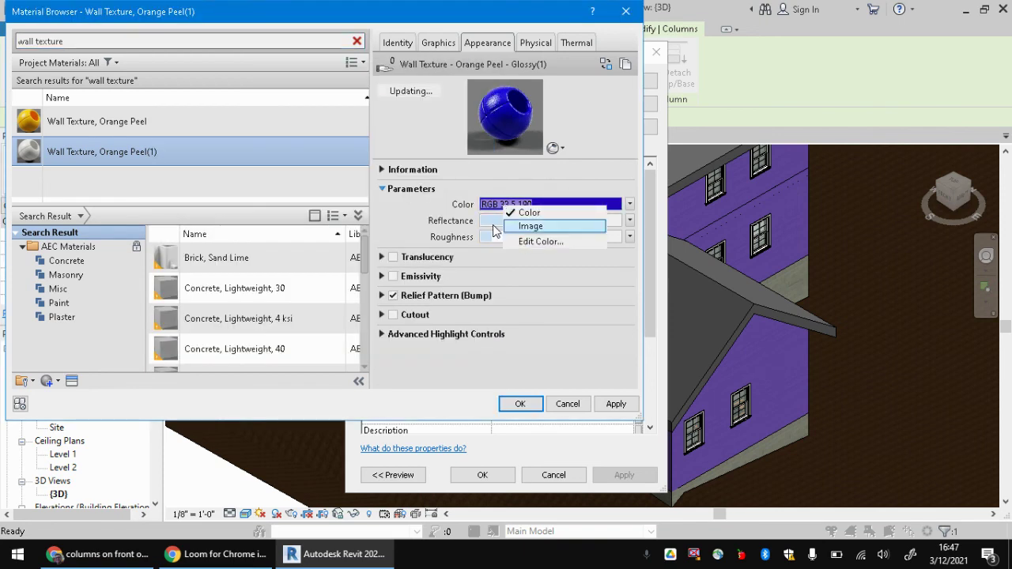
pyautogui.press('Escape')
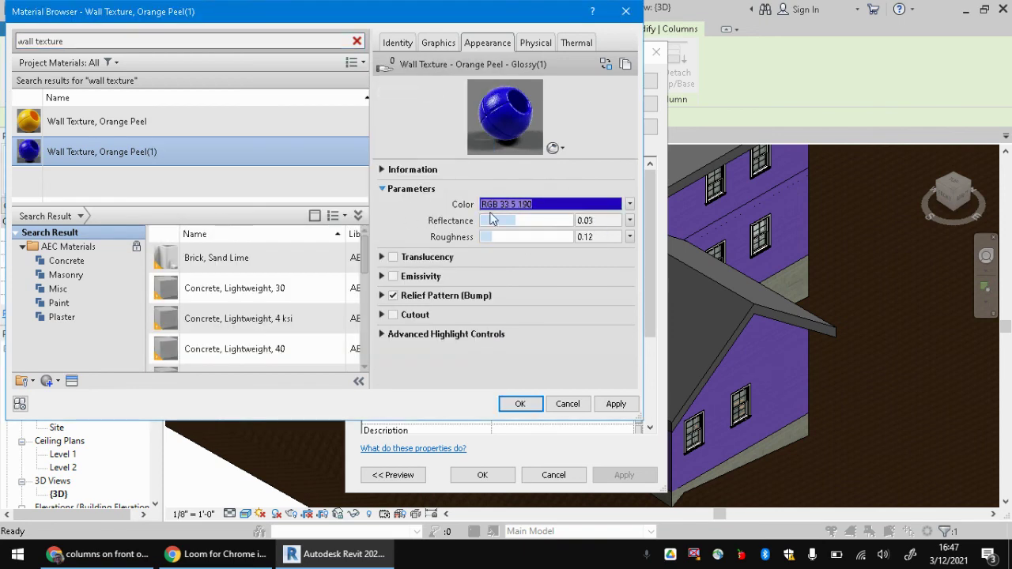
# Assign the blue Wall Texture, Orange Peel(1) material to the 18" x 18" column type, accept the type changes and deselect the column.
pyautogui.click(519, 404)
pyautogui.click(487, 477)
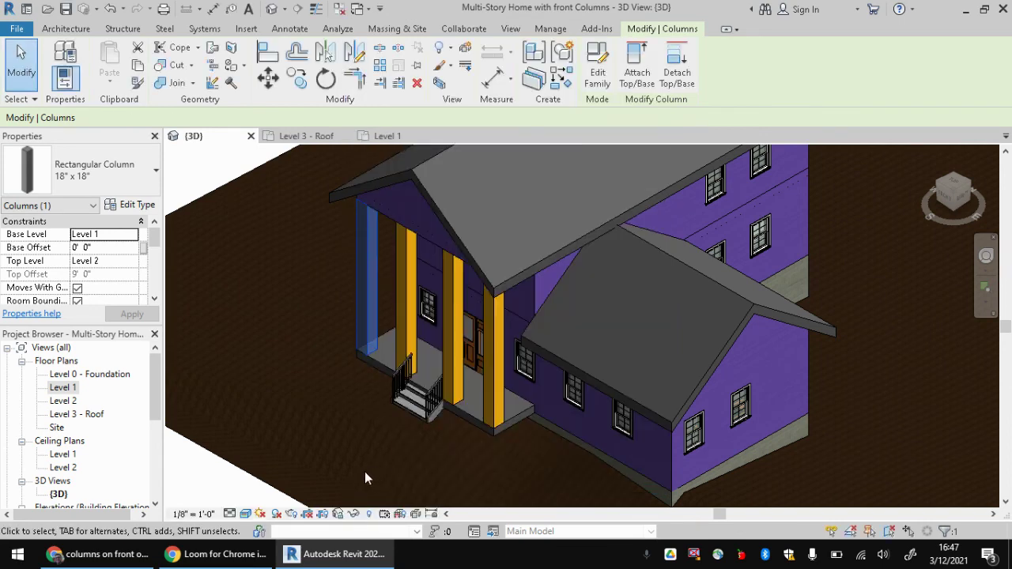
pyautogui.click(286, 386)
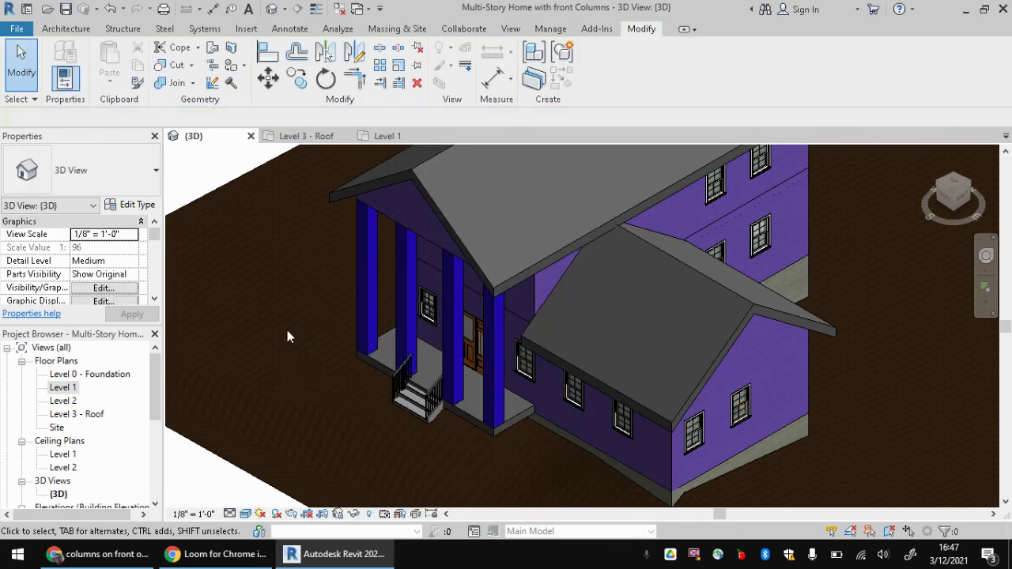